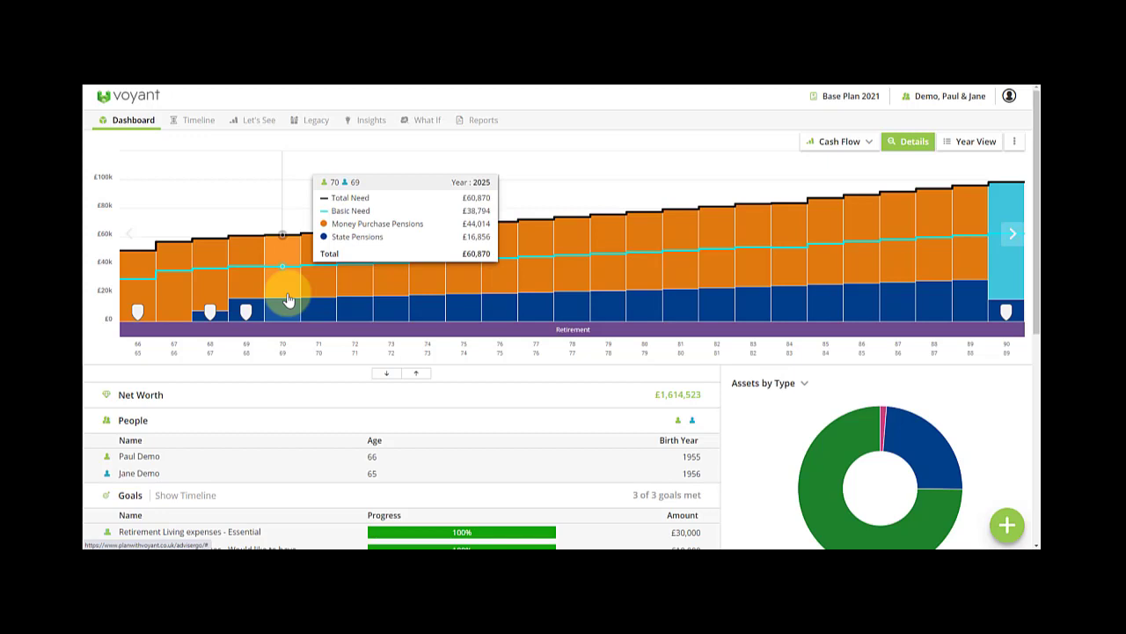
- Create a what-if plan named "planned withdrawals" from Base Plan 2021 and show its cash flow chart in detail
{"action": "left_click", "coordinate": [429, 129]}
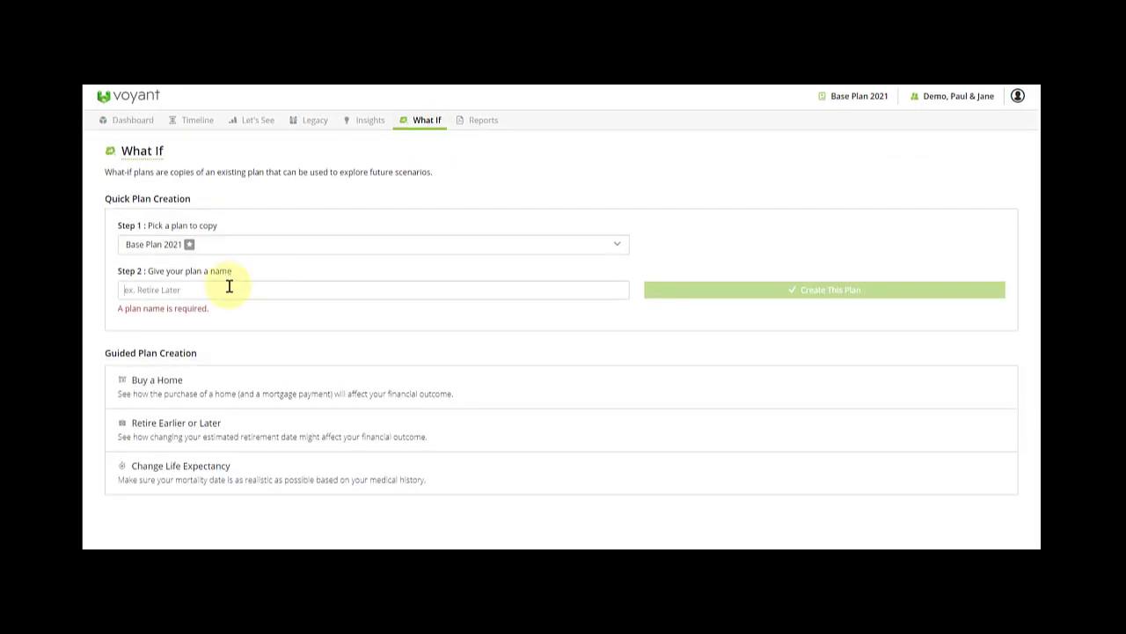
{"action": "left_click", "coordinate": [228, 287]}
{"action": "type", "text": "planned with"}
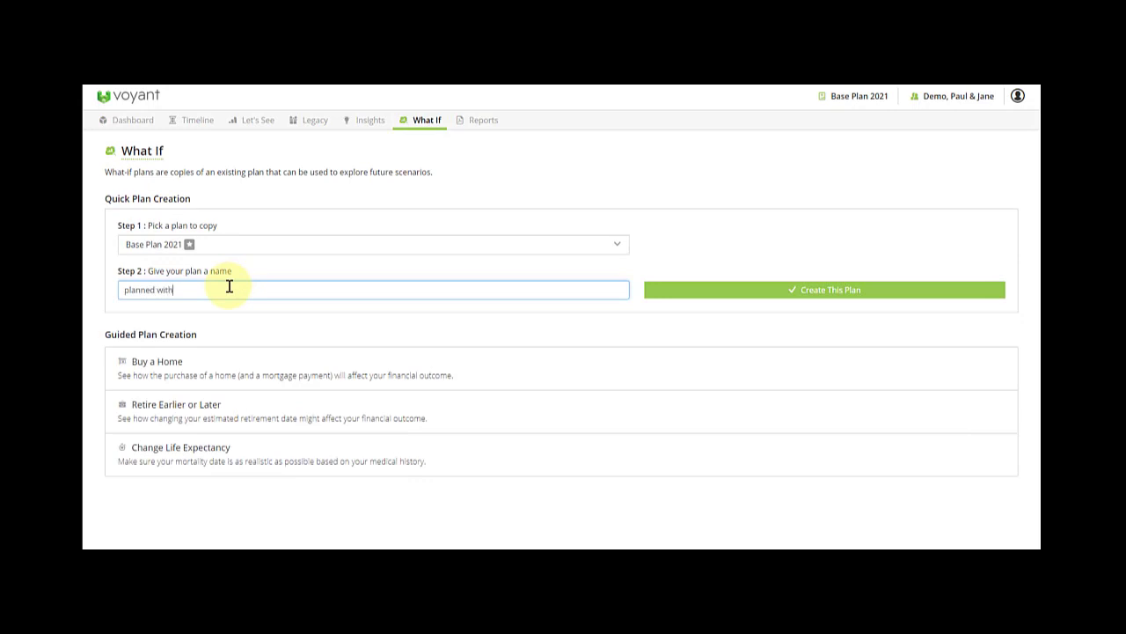
{"action": "type", "text": "drawals"}
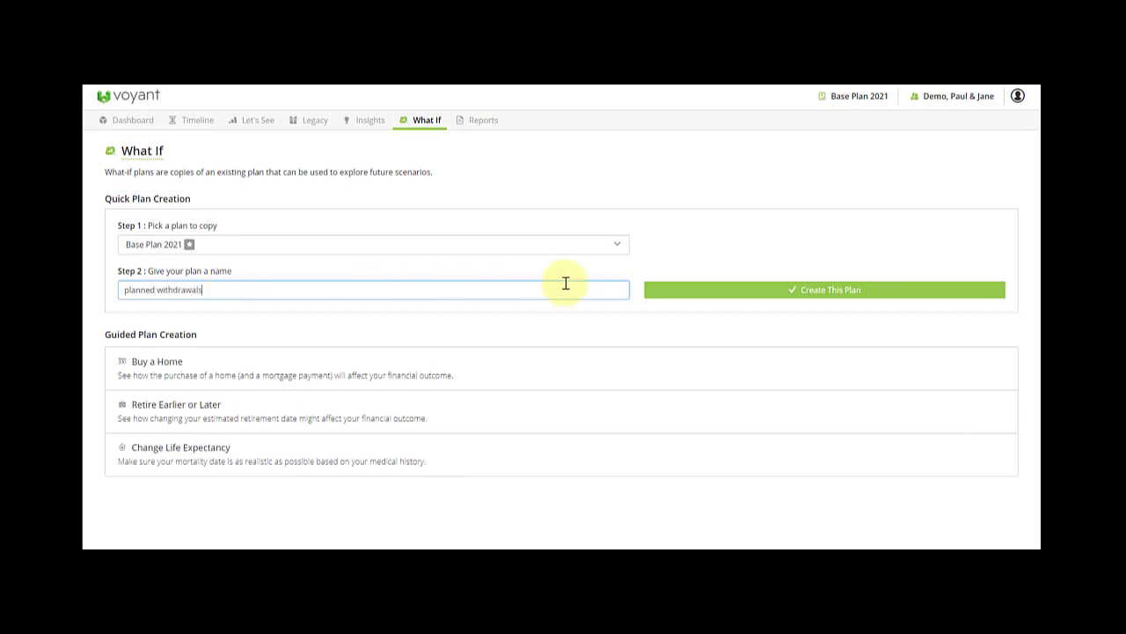
{"action": "left_click", "coordinate": [711, 297]}
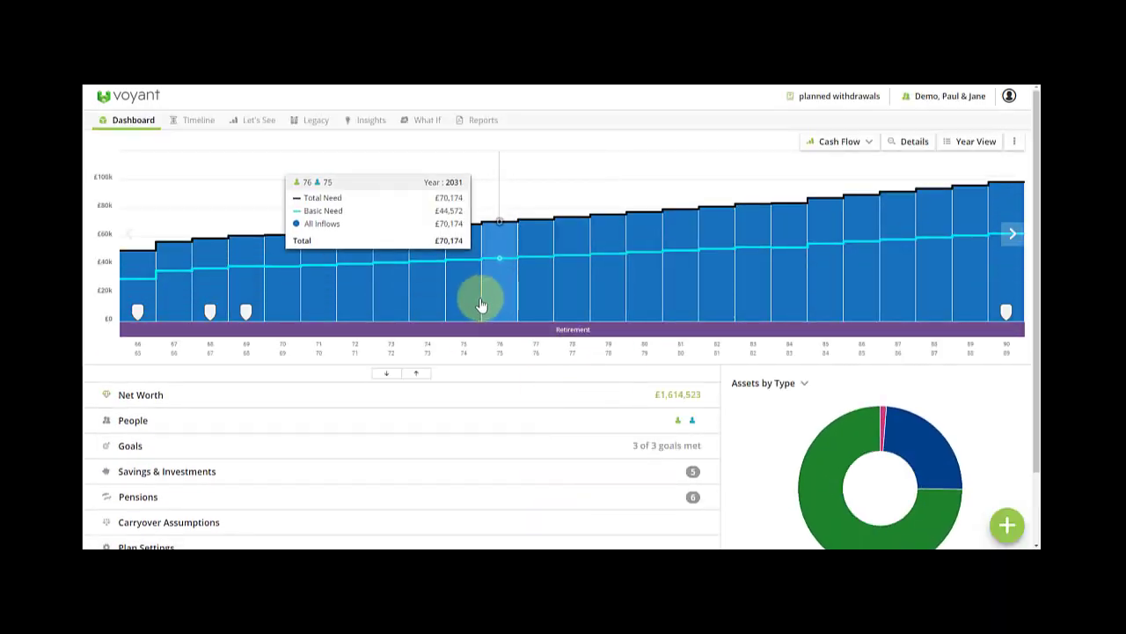
{"action": "left_click", "coordinate": [914, 144]}
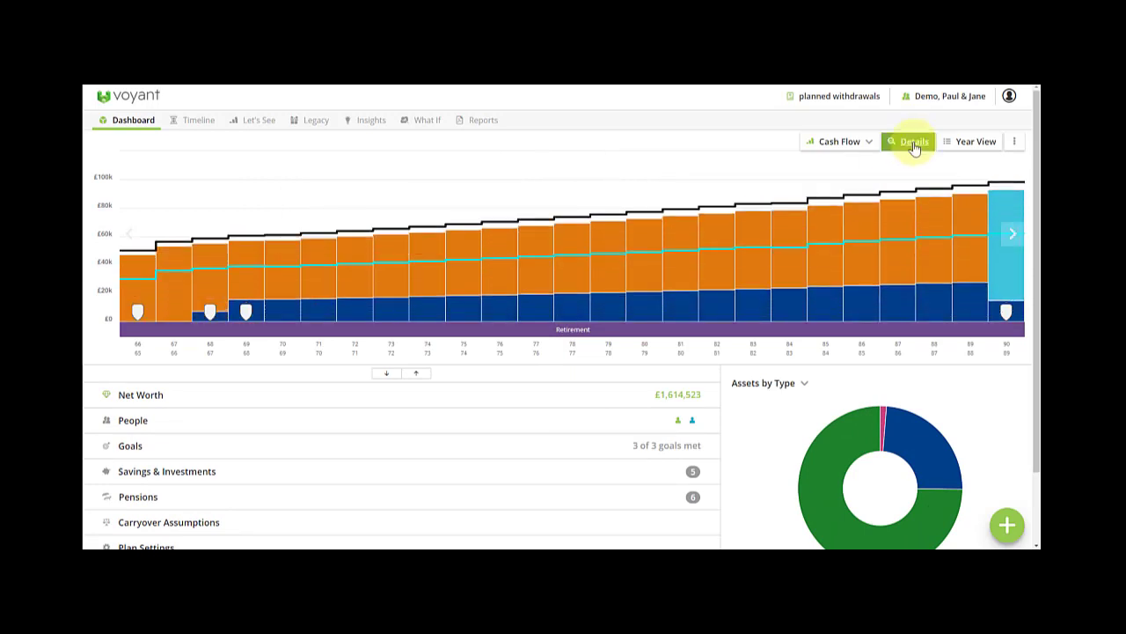
- Add a planned withdrawal and name it as the planned withdrawal for the first client
{"action": "left_click", "coordinate": [1009, 528]}
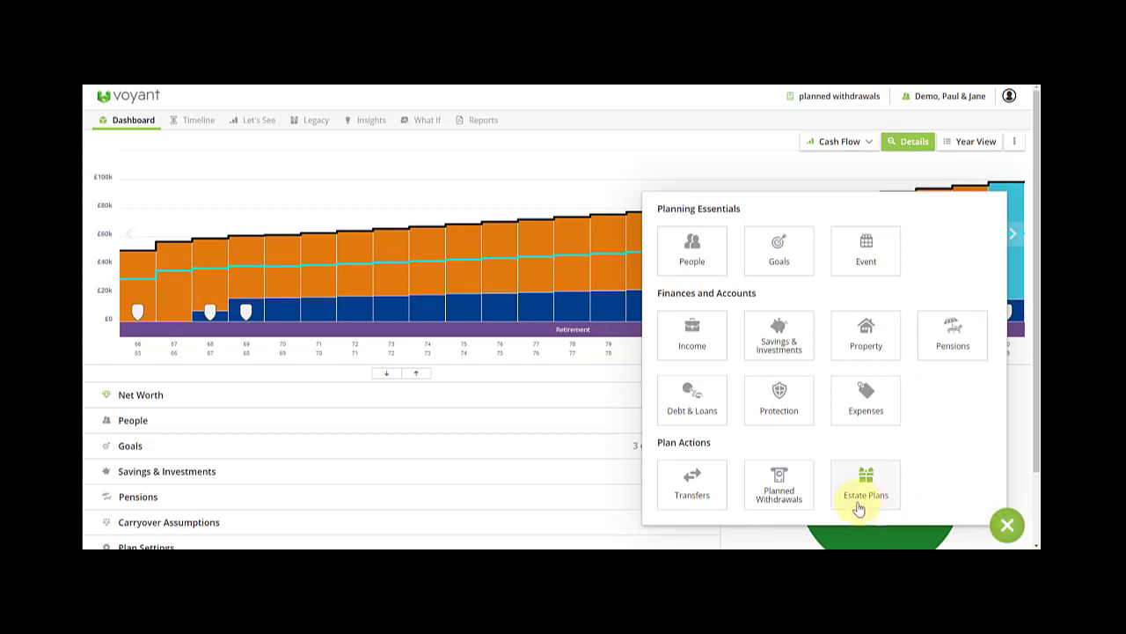
{"action": "left_click", "coordinate": [784, 495]}
{"action": "left_click", "coordinate": [468, 241]}
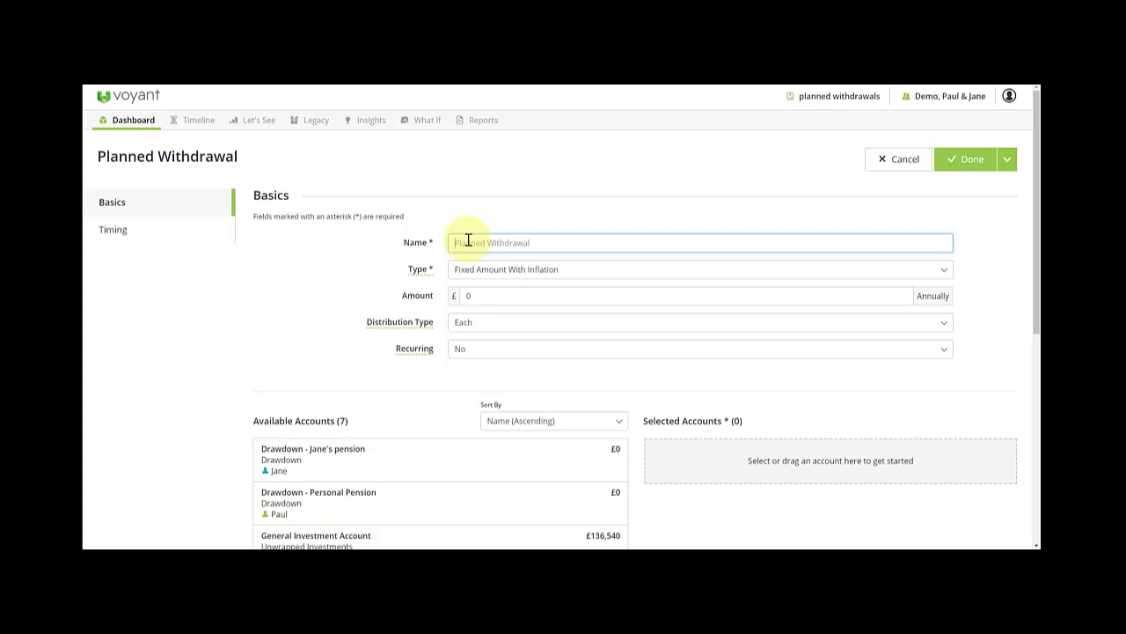
{"action": "type", "text": "Plan"}
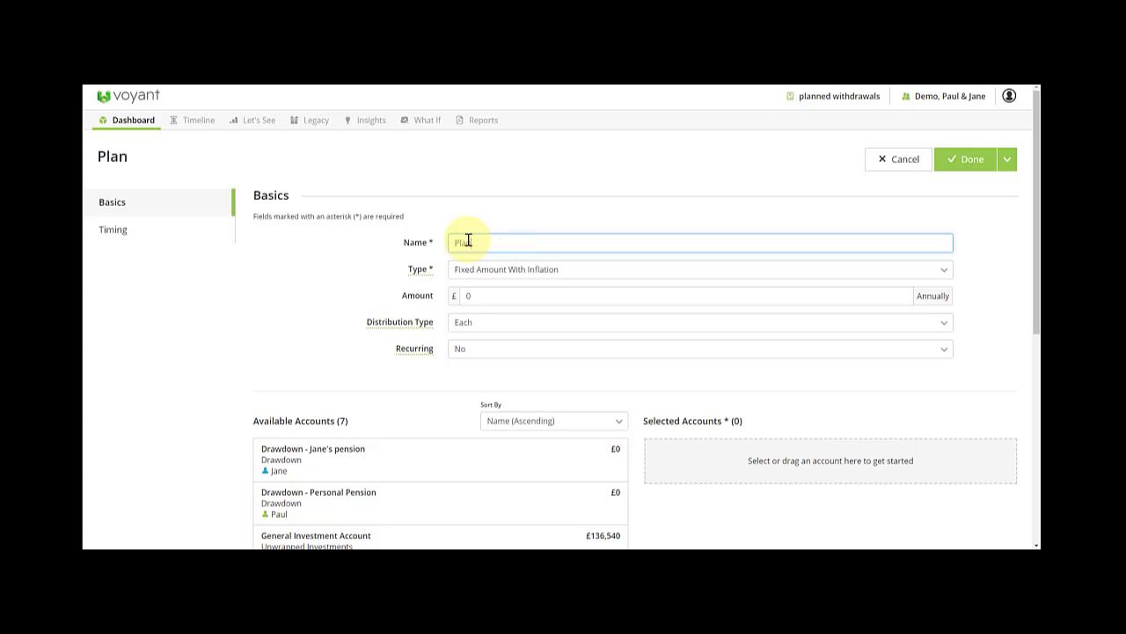
{"action": "type", "text": "ned withdr"}
{"action": "type", "text": "awal"}
{"action": "key", "text": "BackSpace"}
{"action": "type", "text": "al f"}
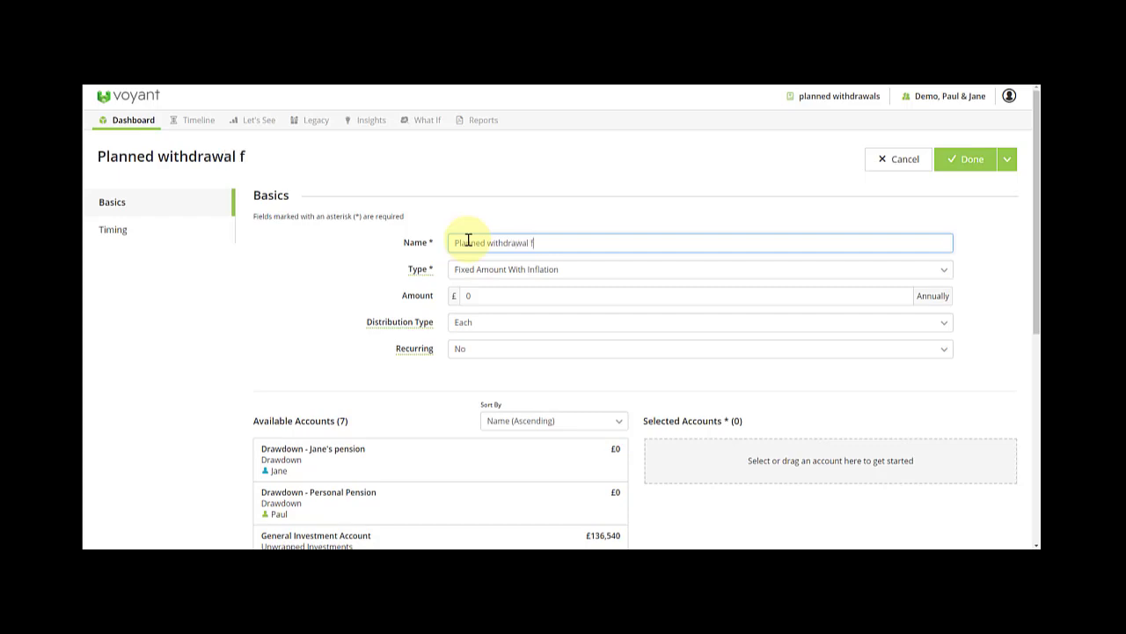
{"action": "type", "text": "or"}
{"action": "key", "text": "BackSpace"}
{"action": "type", "text": "or Paul"}
- Set the withdrawal amount to £16,760 annually and choose the Personal Pension as its source account
{"action": "left_click", "coordinate": [471, 294]}
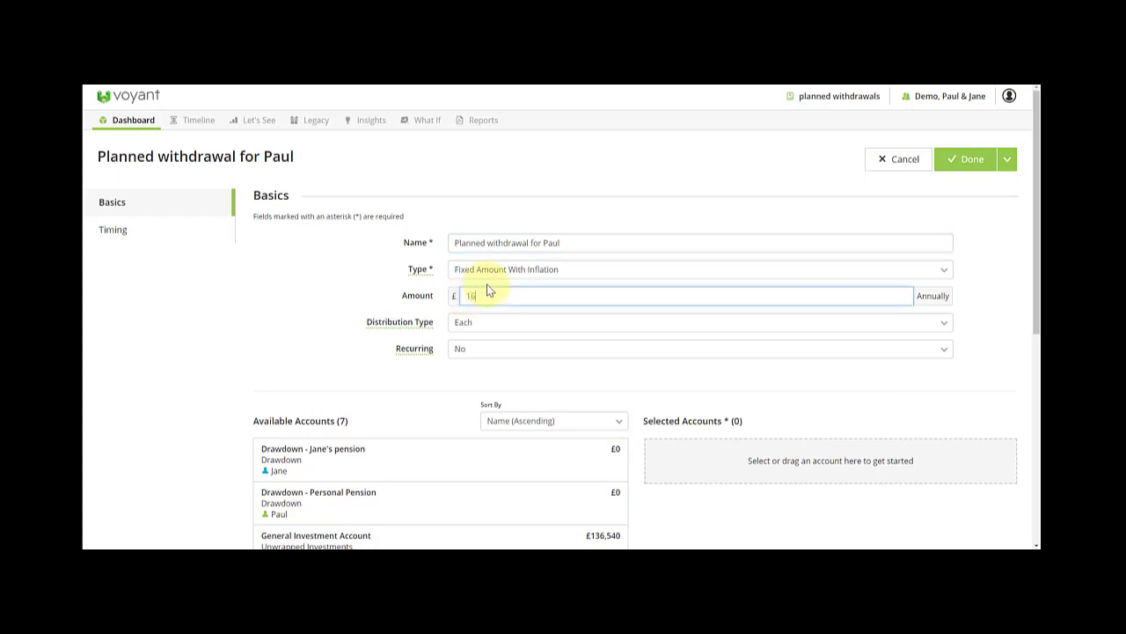
{"action": "type", "text": "1,676"}
{"action": "scroll", "coordinate": [478, 376], "scroll_direction": "down", "scroll_amount": 4}
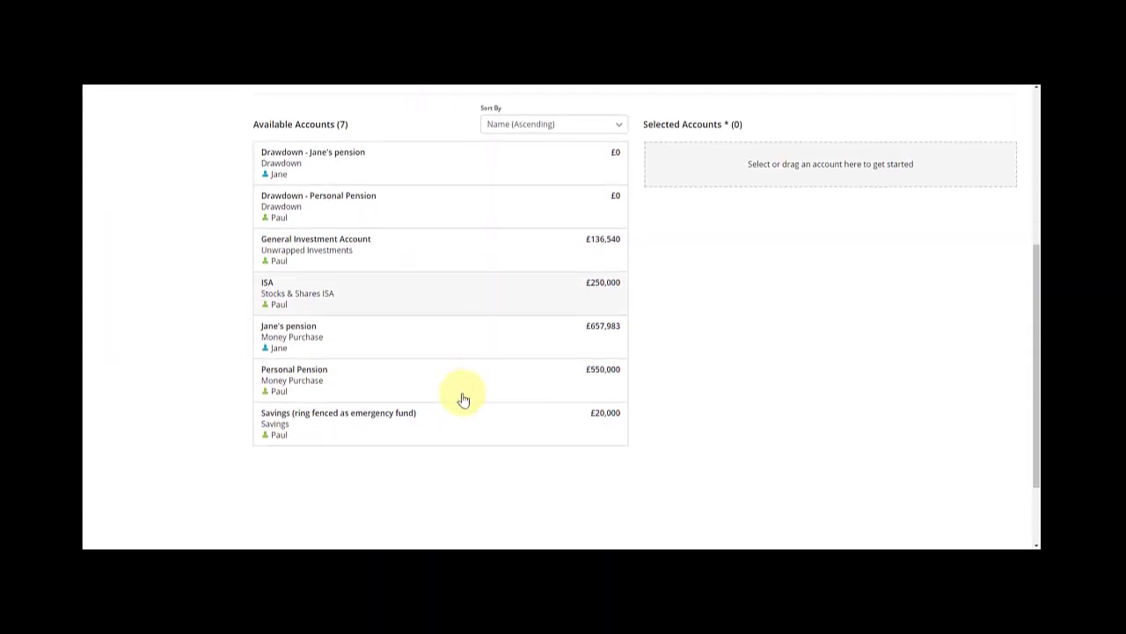
{"action": "left_click", "coordinate": [344, 378]}
- Set the pension strategy of the planned withdrawal to UFPLS
{"action": "scroll", "coordinate": [558, 372], "scroll_direction": "up", "scroll_amount": 3}
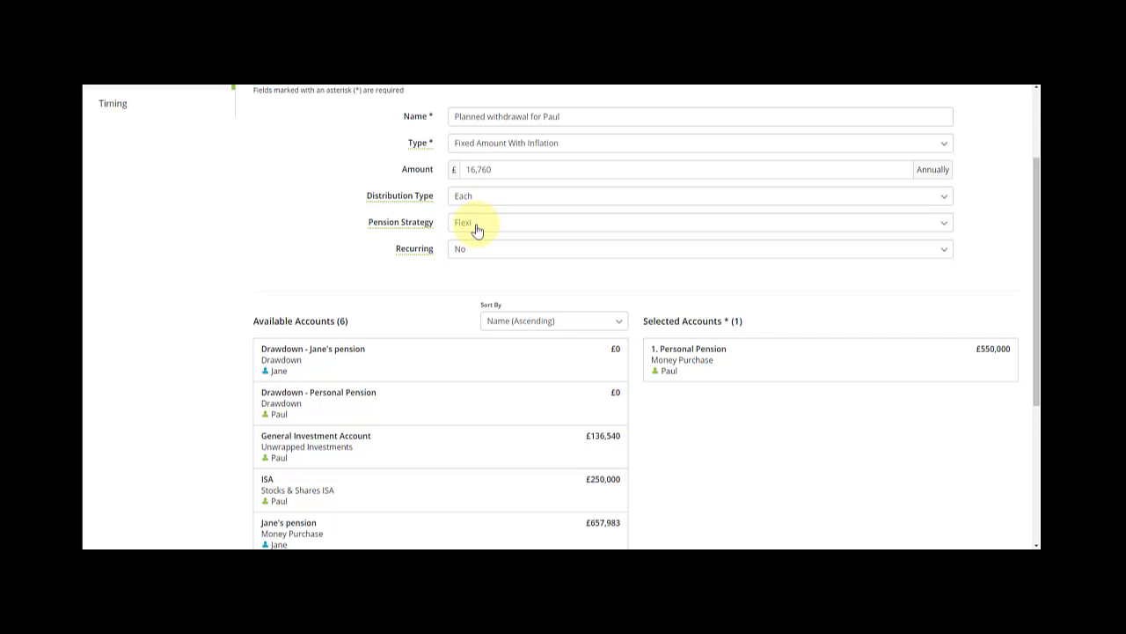
{"action": "left_click", "coordinate": [481, 172]}
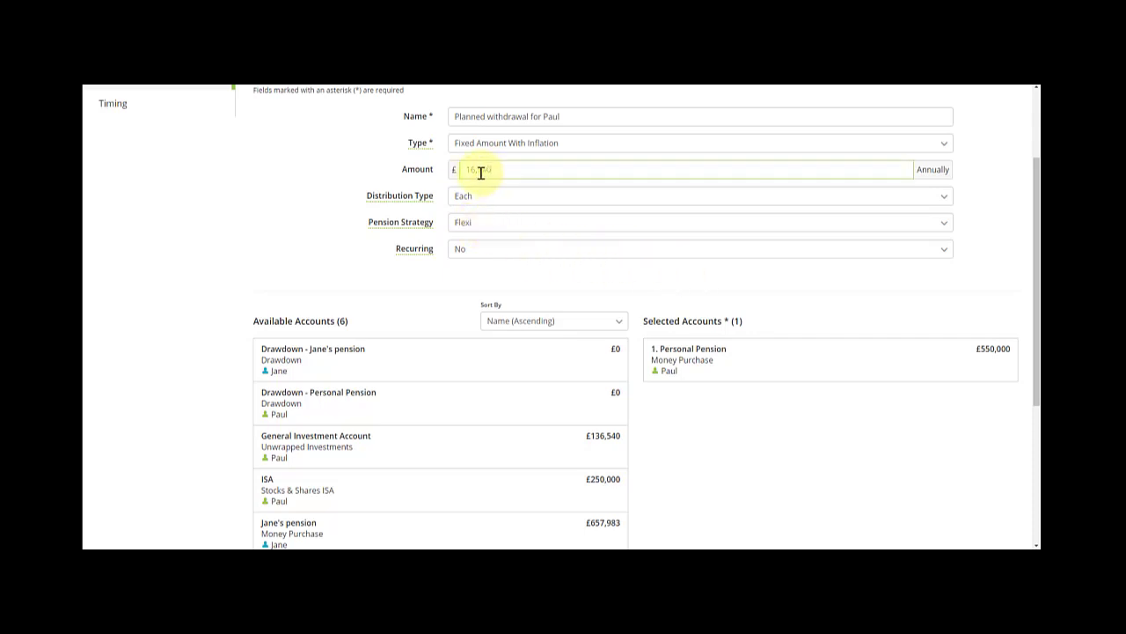
{"action": "double_click", "coordinate": [480, 172]}
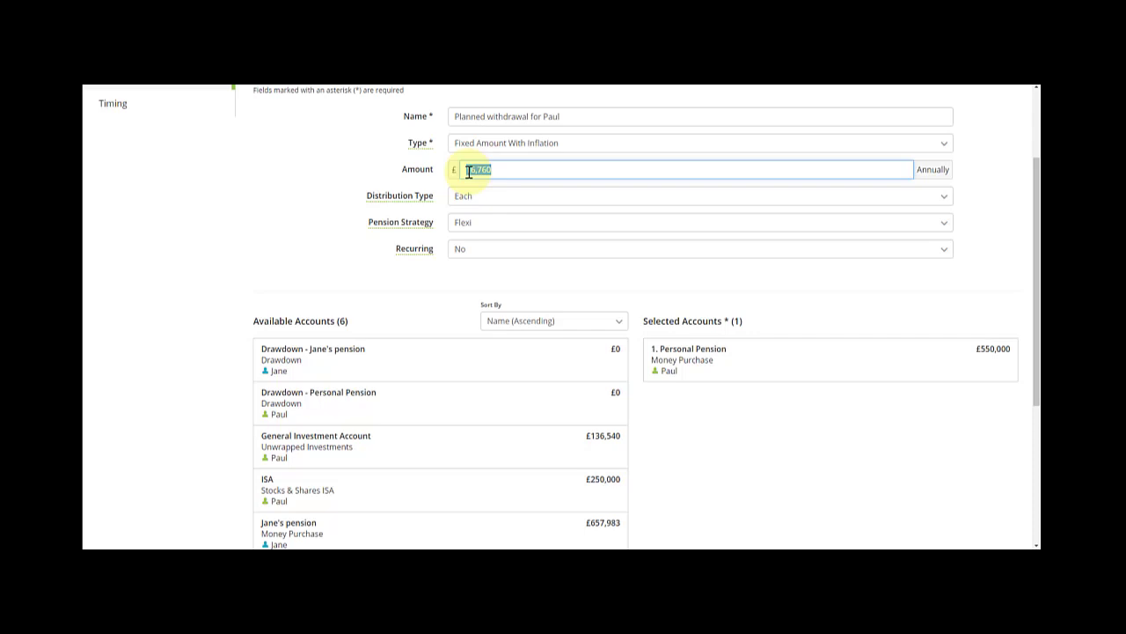
{"action": "left_click", "coordinate": [490, 225]}
{"action": "left_click", "coordinate": [490, 256]}
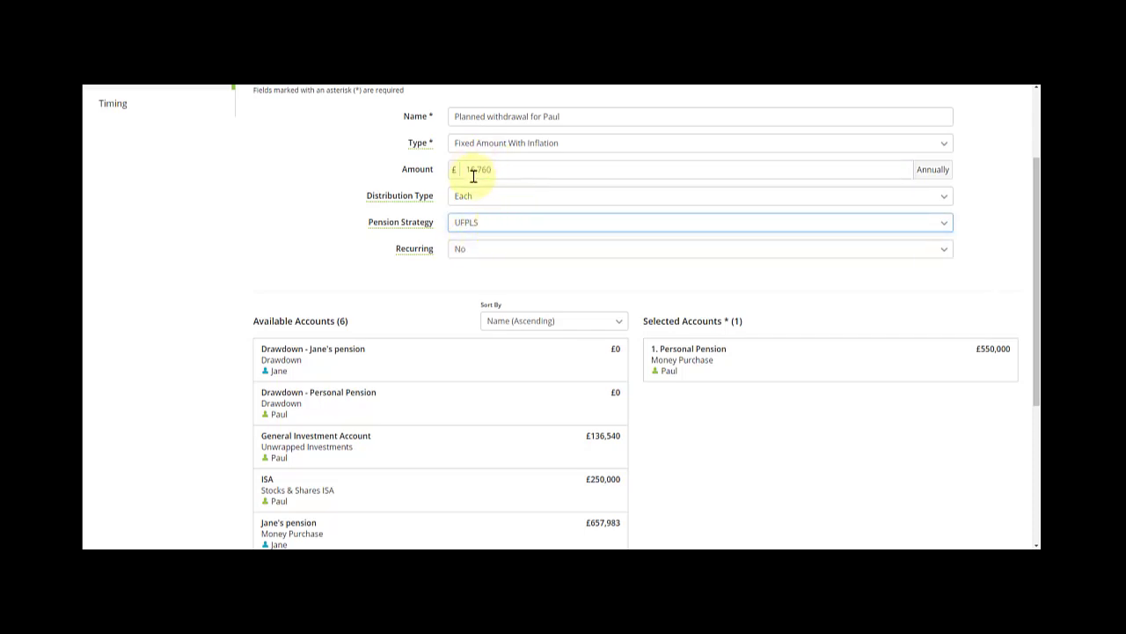
{"action": "left_click", "coordinate": [503, 172]}
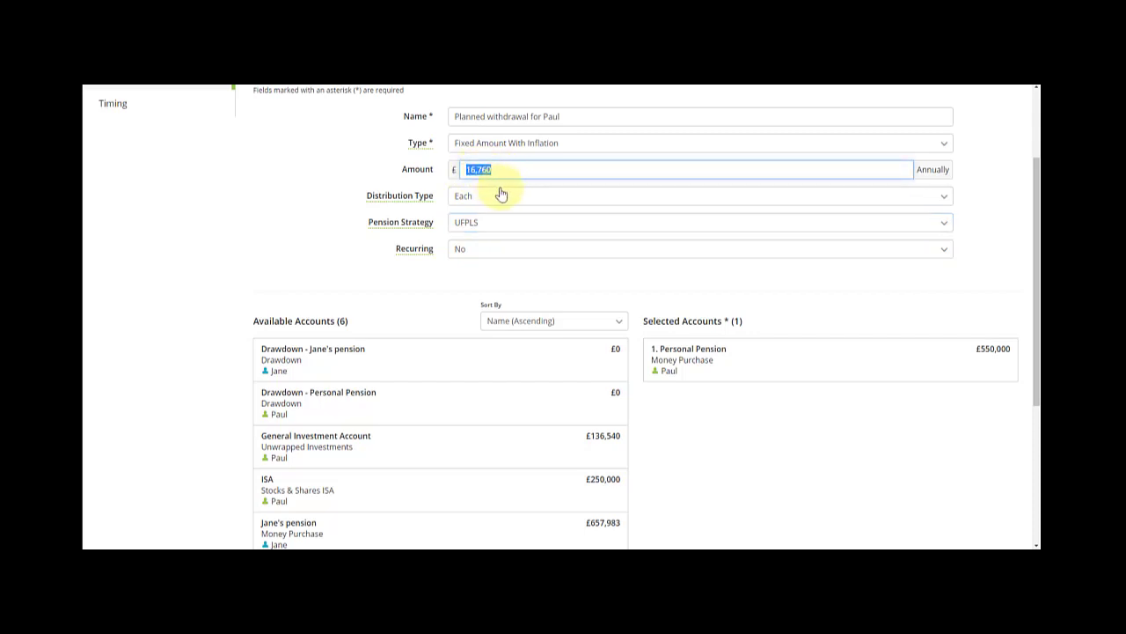
{"action": "left_click", "coordinate": [479, 203]}
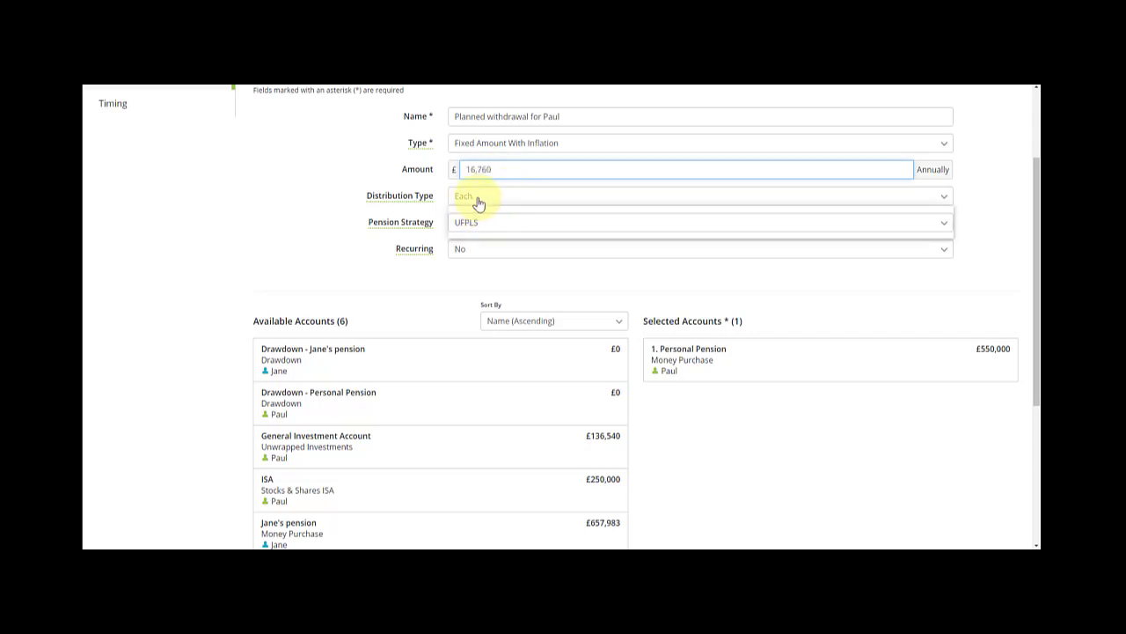
{"action": "left_click", "coordinate": [479, 203]}
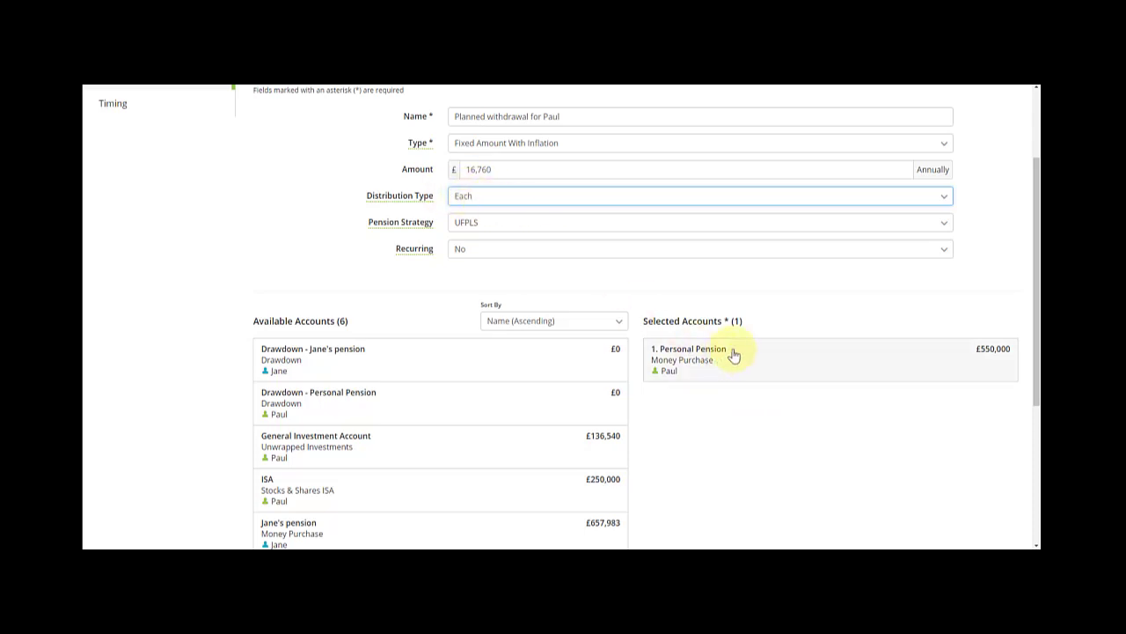
- Make the withdrawal recurring and set its end event to the first client's mortality at age 90
{"action": "scroll", "coordinate": [735, 355], "scroll_direction": "up", "scroll_amount": 1}
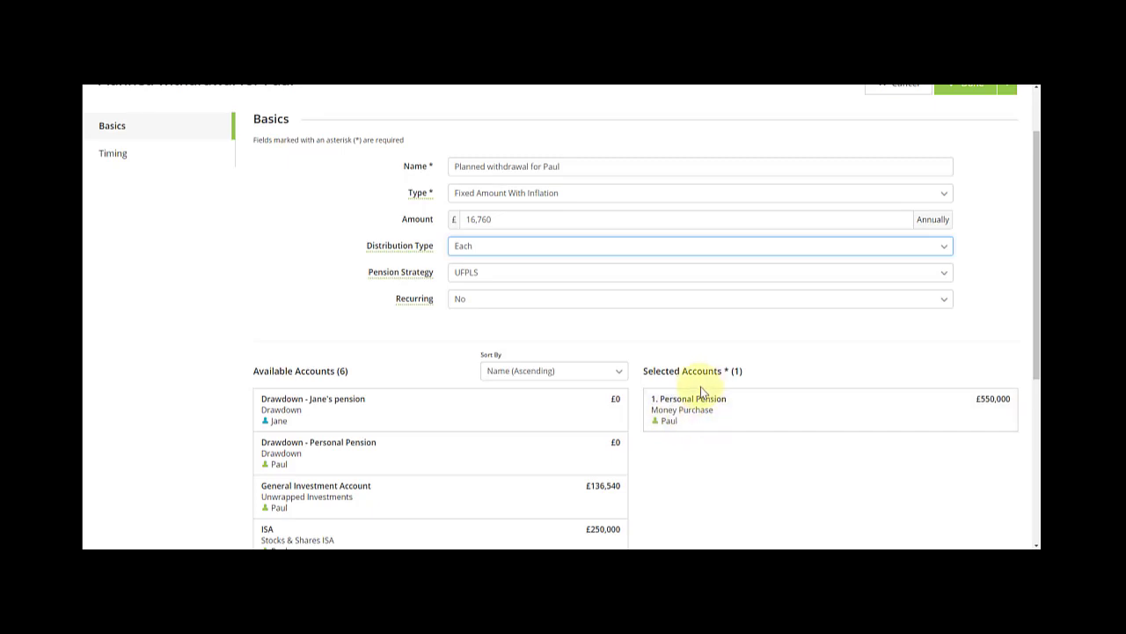
{"action": "left_click", "coordinate": [471, 304]}
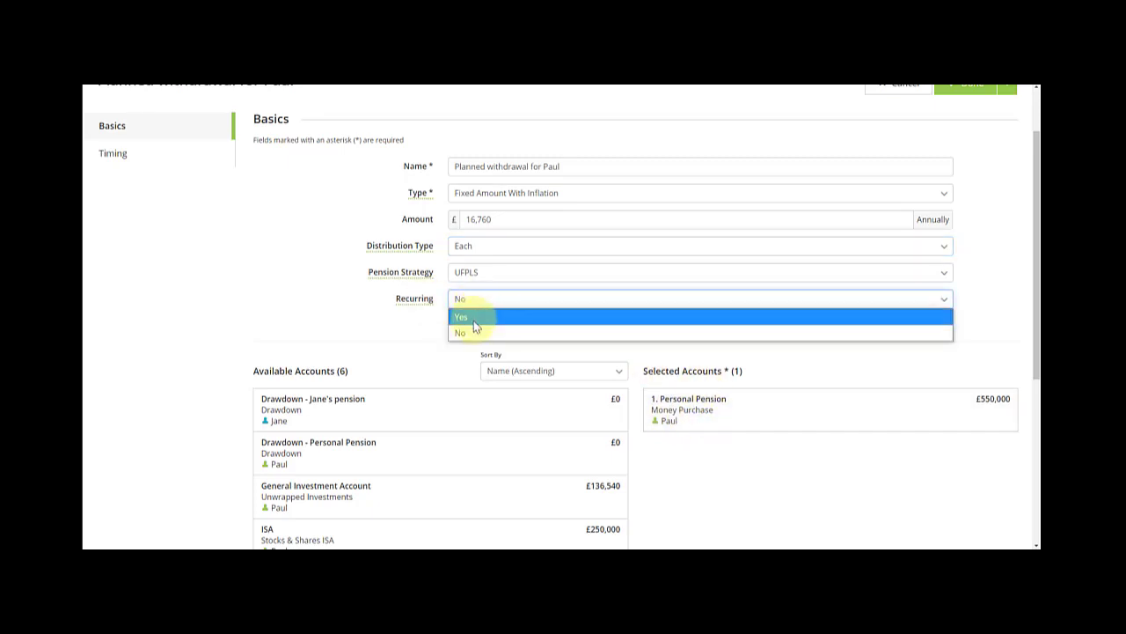
{"action": "left_click", "coordinate": [468, 328]}
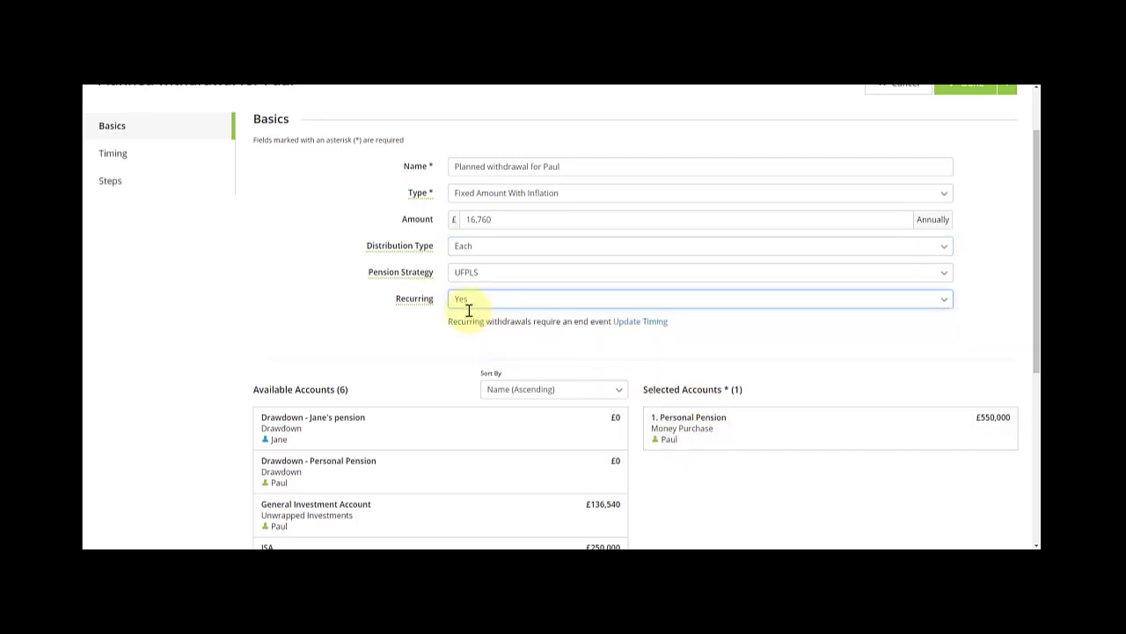
{"action": "left_click", "coordinate": [141, 156]}
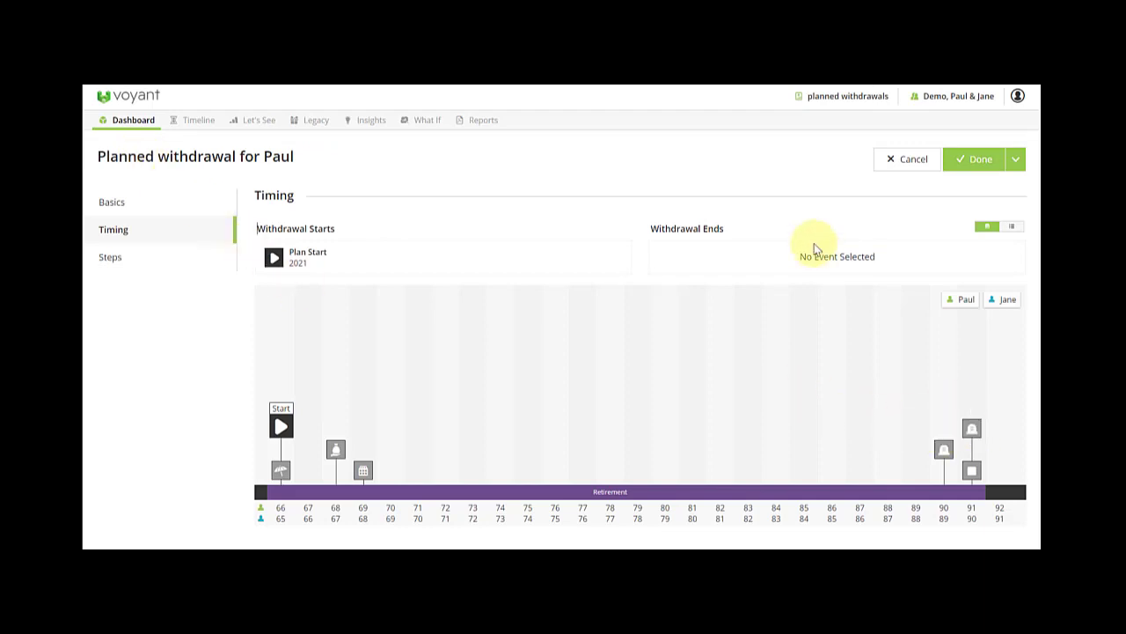
{"action": "left_click", "coordinate": [972, 428]}
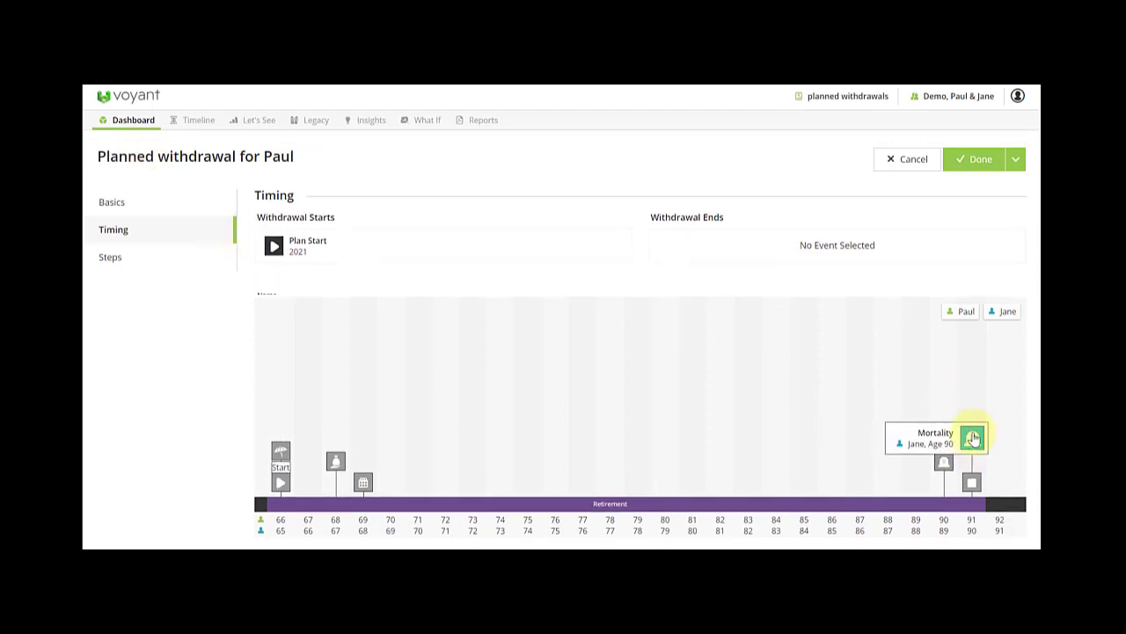
{"action": "left_click", "coordinate": [947, 463]}
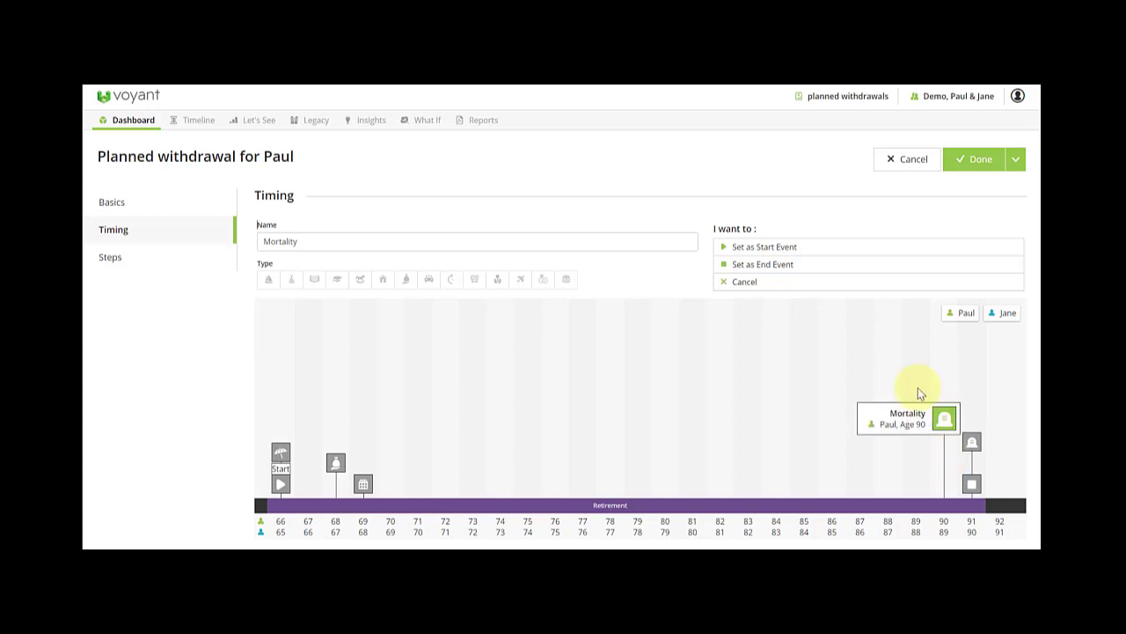
{"action": "left_click", "coordinate": [796, 269]}
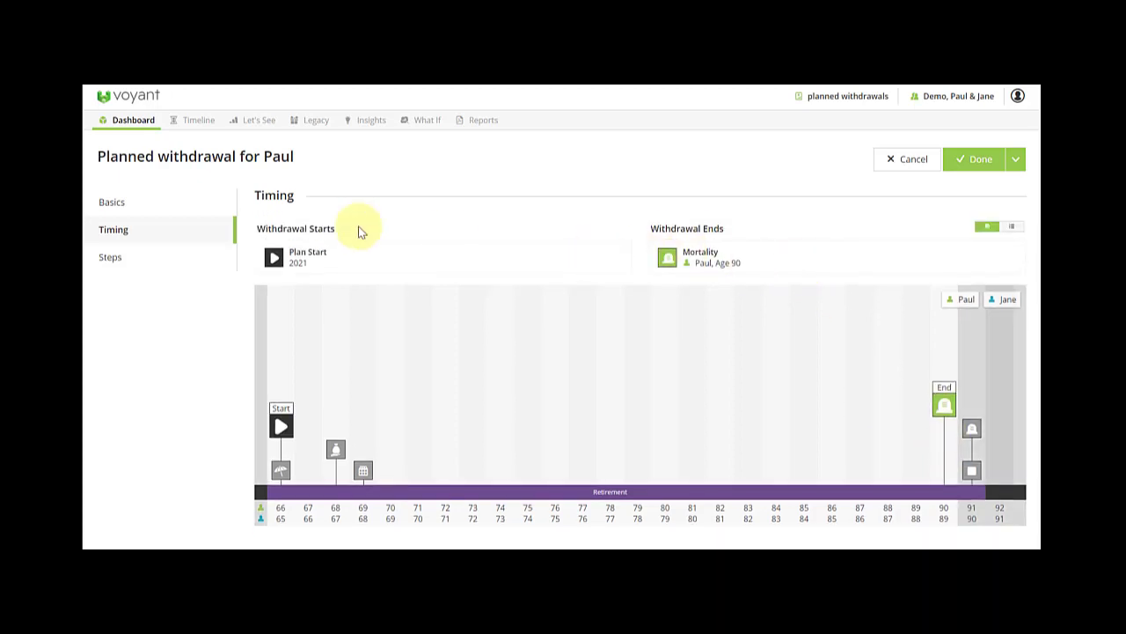
{"action": "left_click", "coordinate": [114, 257]}
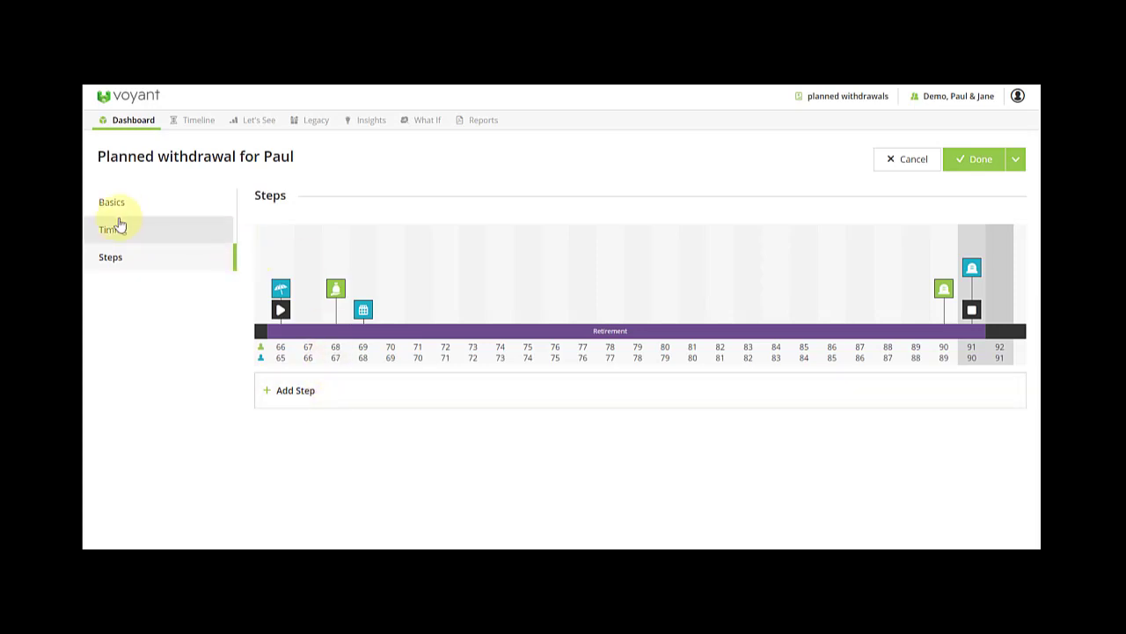
{"action": "left_click", "coordinate": [131, 238]}
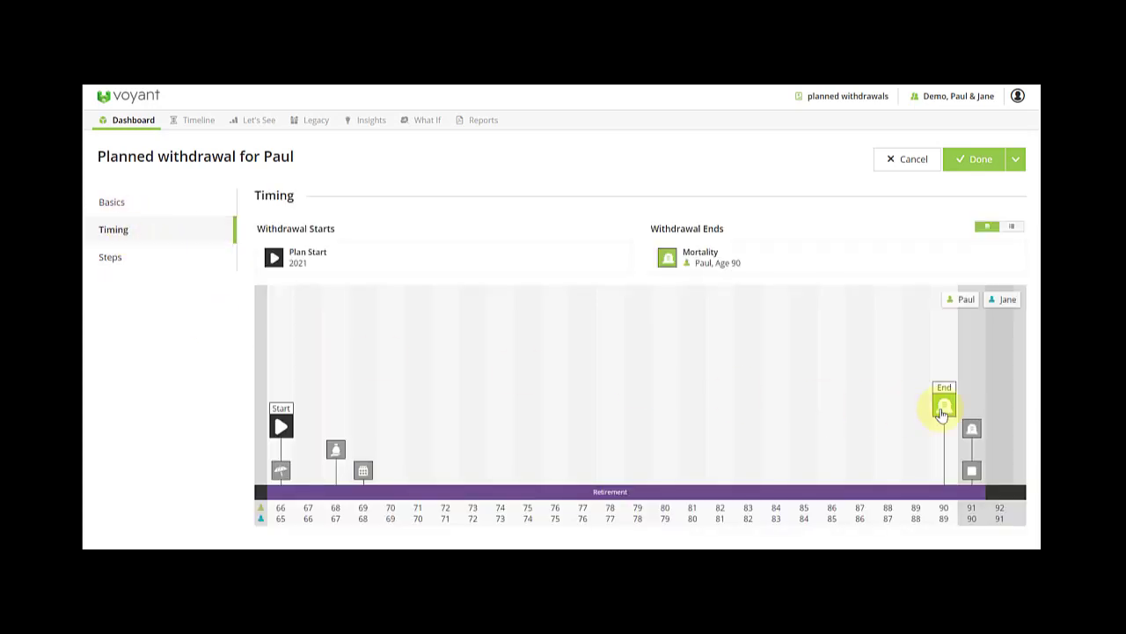
{"action": "mouse_move", "coordinate": [336, 451]}
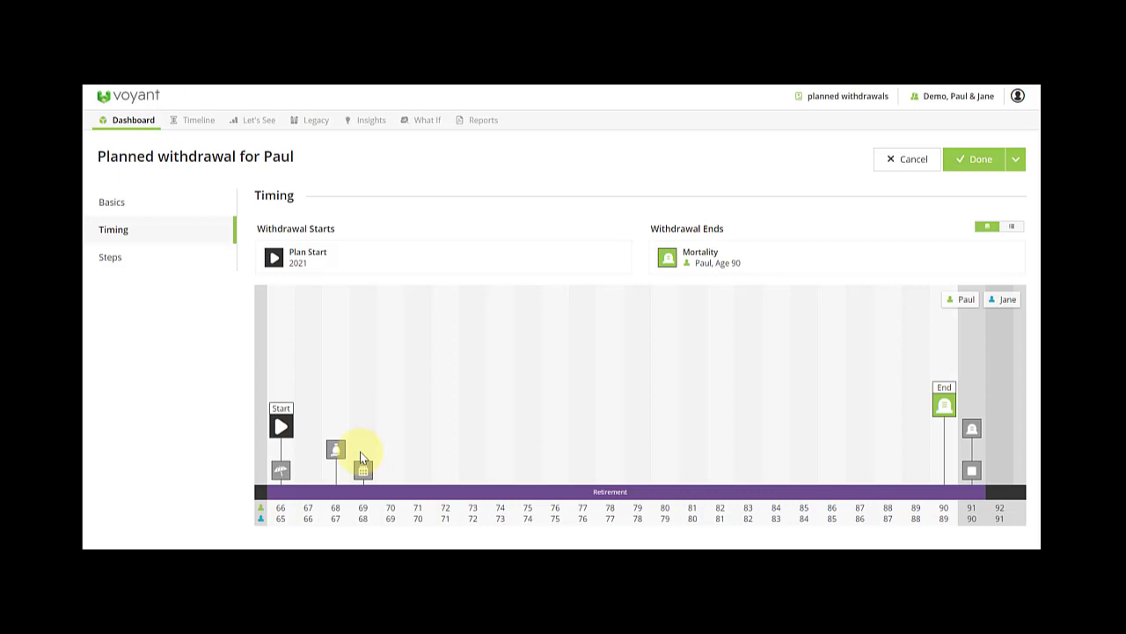
- Add a step to the withdrawal with type Fixed Amount Without Inflation and an annual amount of £6,500
{"action": "left_click", "coordinate": [139, 267]}
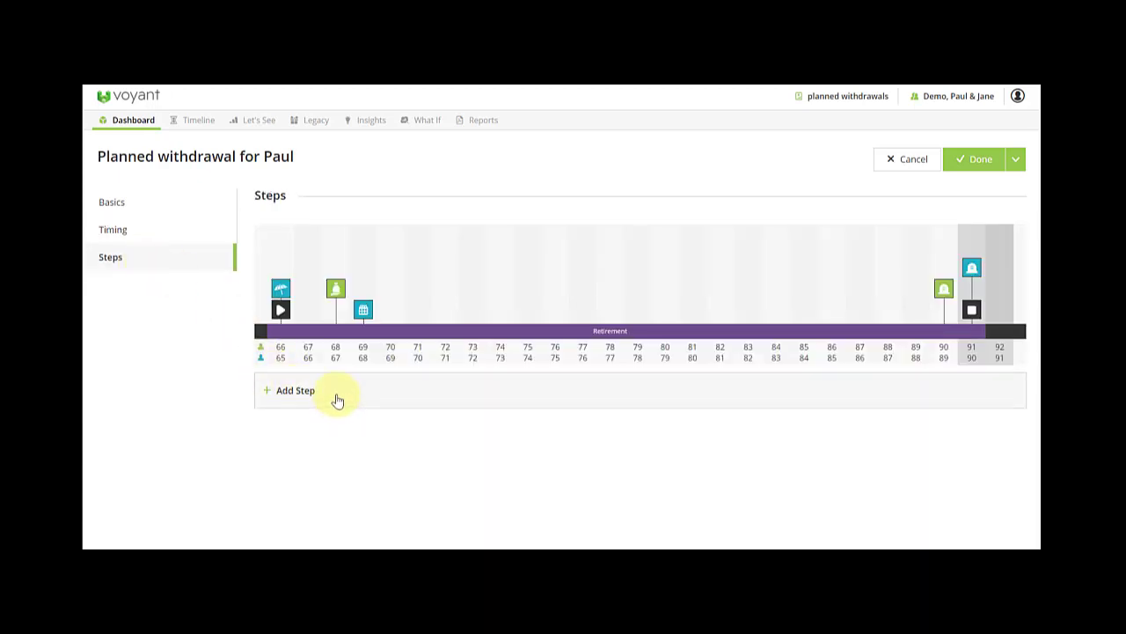
{"action": "left_click", "coordinate": [335, 401]}
{"action": "left_click", "coordinate": [497, 199]}
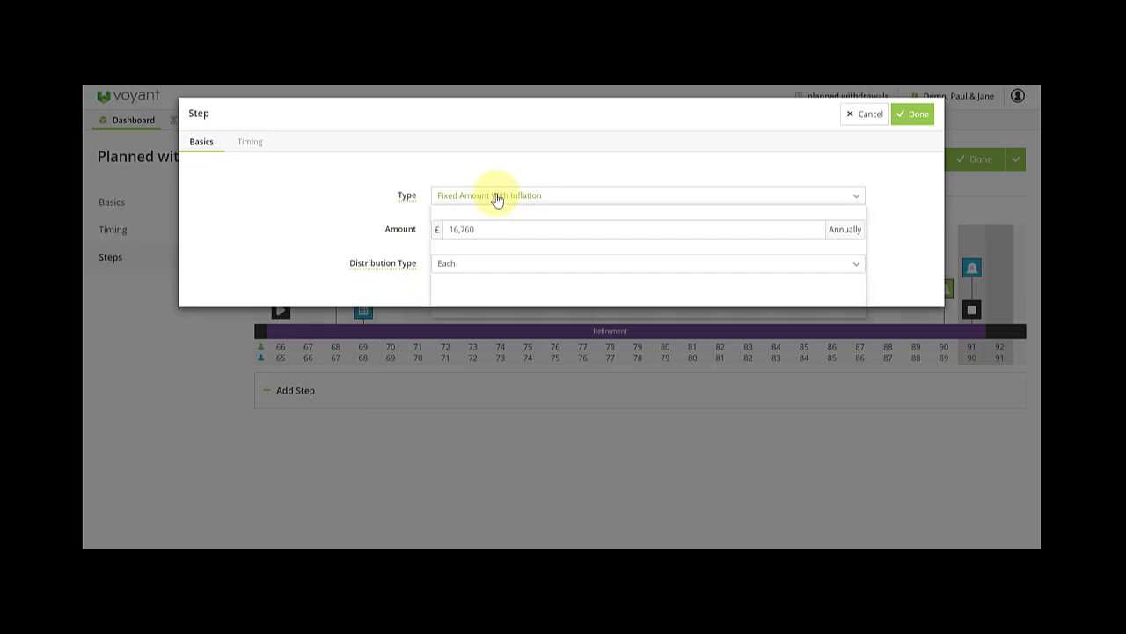
{"action": "left_click", "coordinate": [502, 275]}
{"action": "left_click_drag", "start_coordinate": [484, 229], "coordinate": [451, 229]}
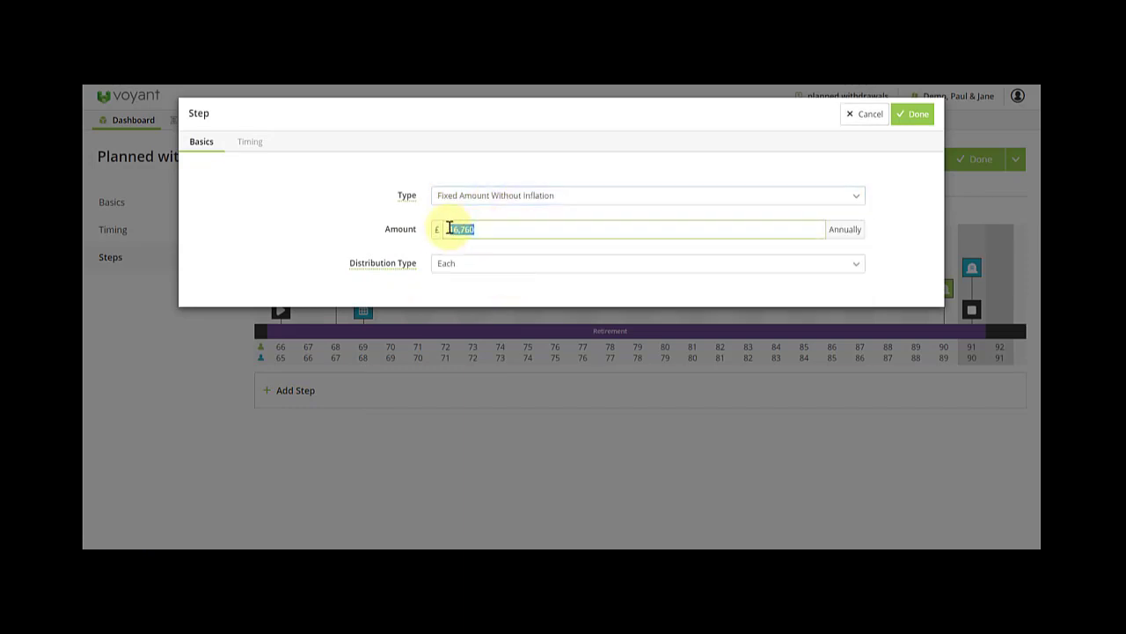
{"action": "type", "text": "6,"}
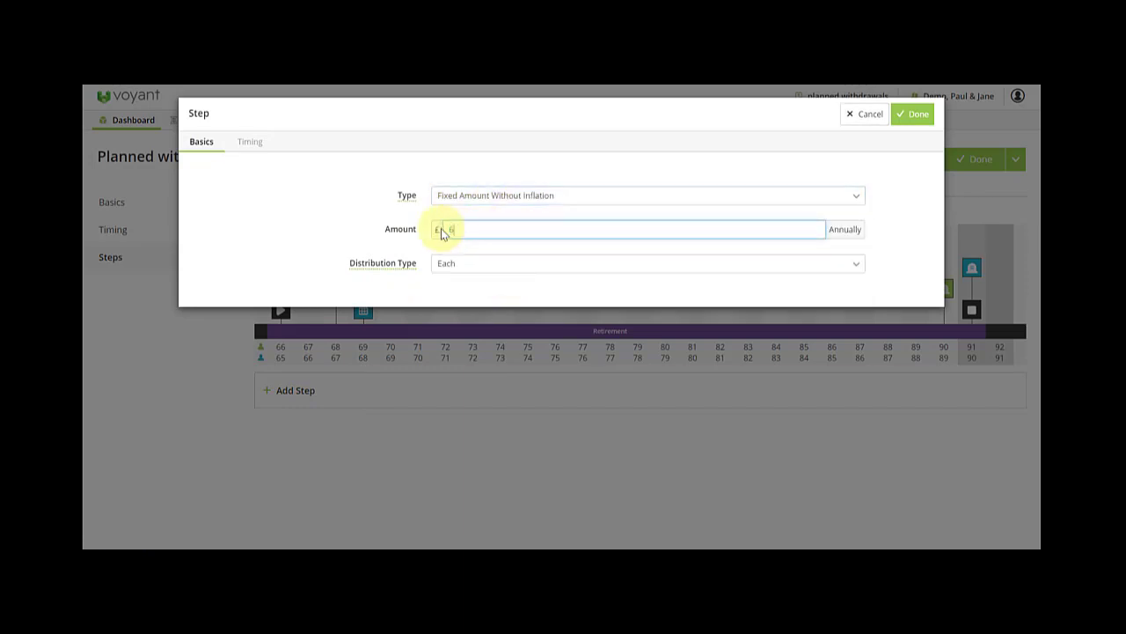
{"action": "type", "text": "500"}
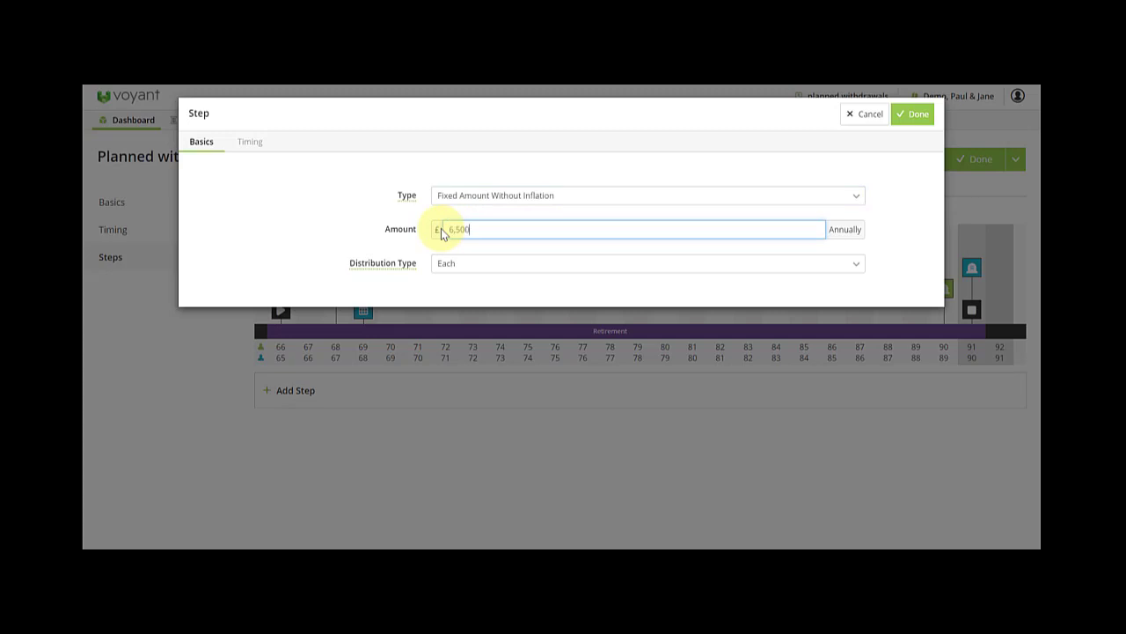
- Time the reduced-amount step to the first client's State Pension event at age 68 and save the planned withdrawal
{"action": "left_click", "coordinate": [254, 149]}
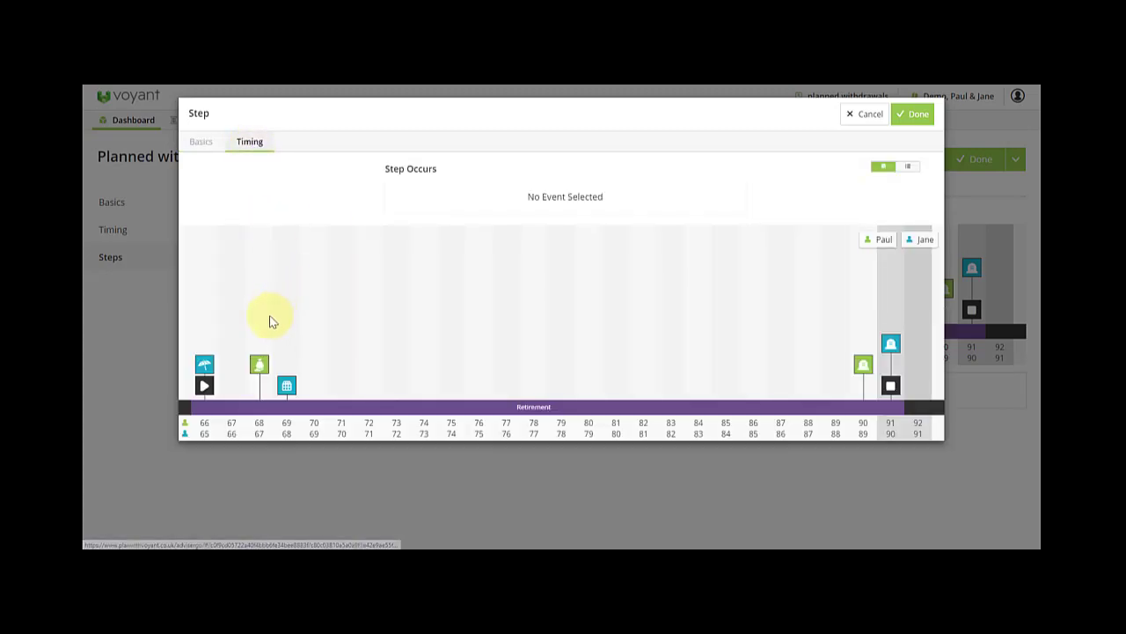
{"action": "left_click", "coordinate": [258, 370]}
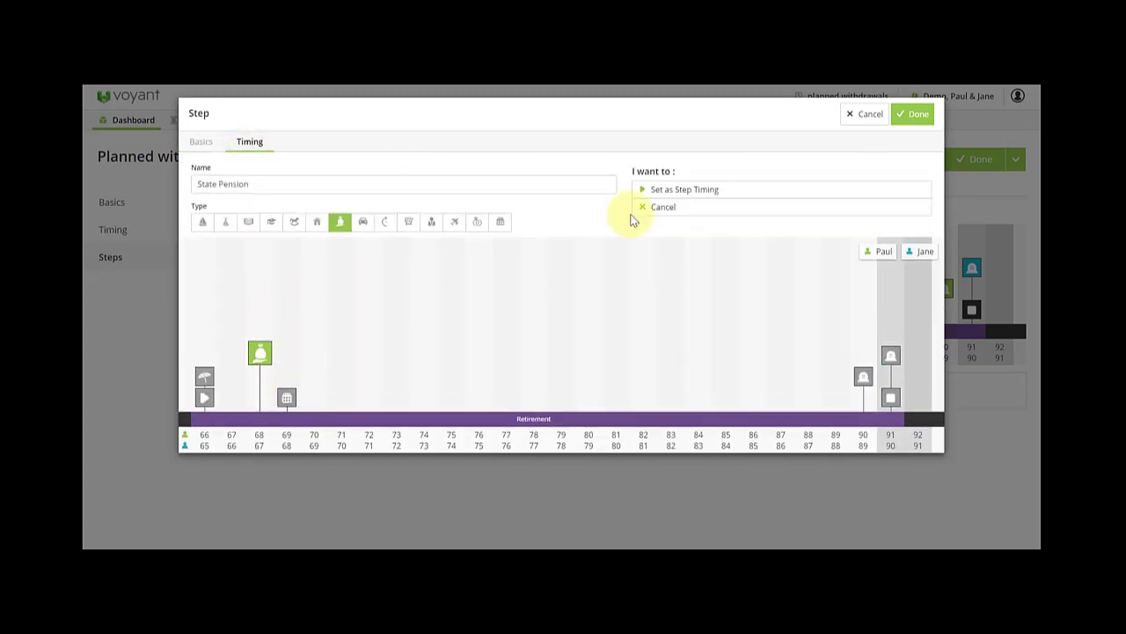
{"action": "left_click", "coordinate": [696, 186]}
{"action": "left_click", "coordinate": [915, 113]}
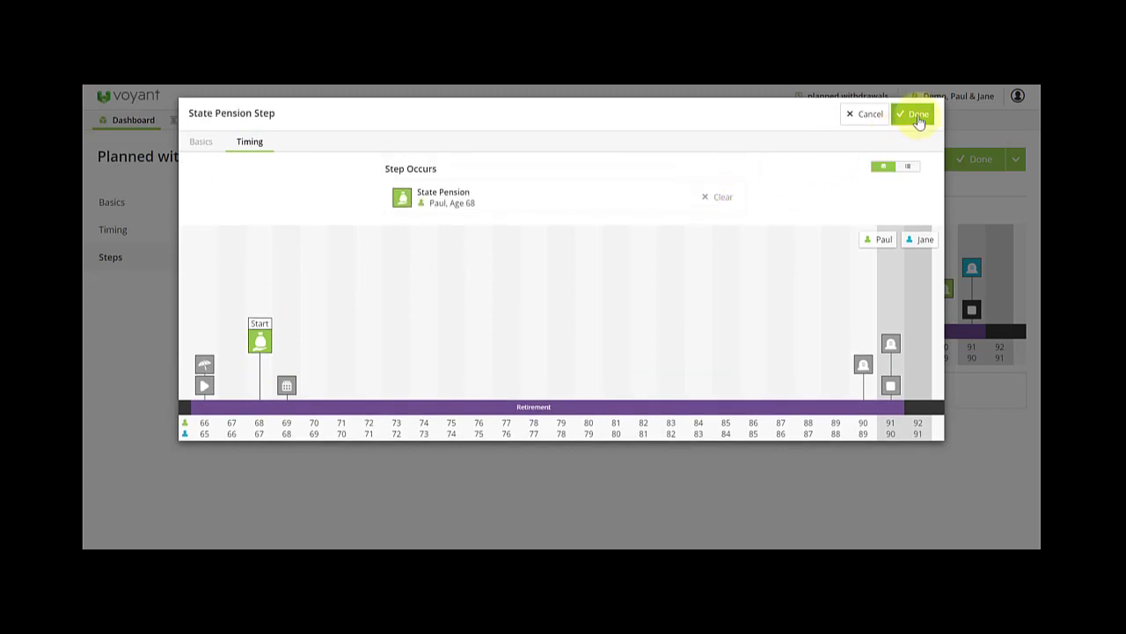
{"action": "left_click", "coordinate": [987, 165]}
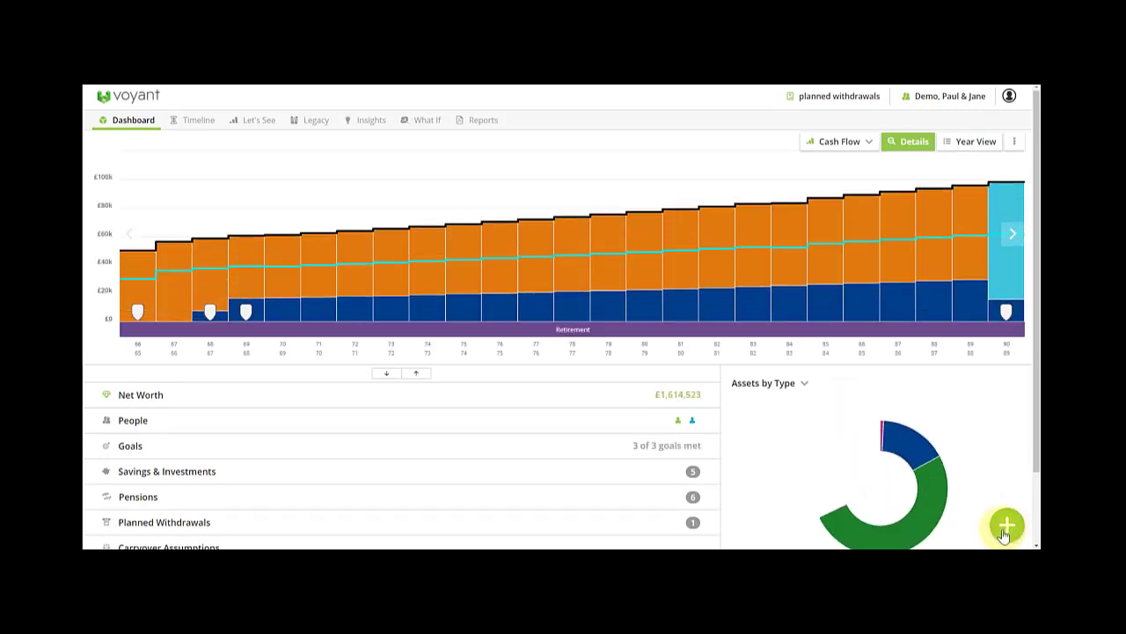
- Create another planned withdrawal named for the second client, with an amount of £16,760 annually
{"action": "left_click", "coordinate": [995, 530]}
{"action": "left_click", "coordinate": [772, 495]}
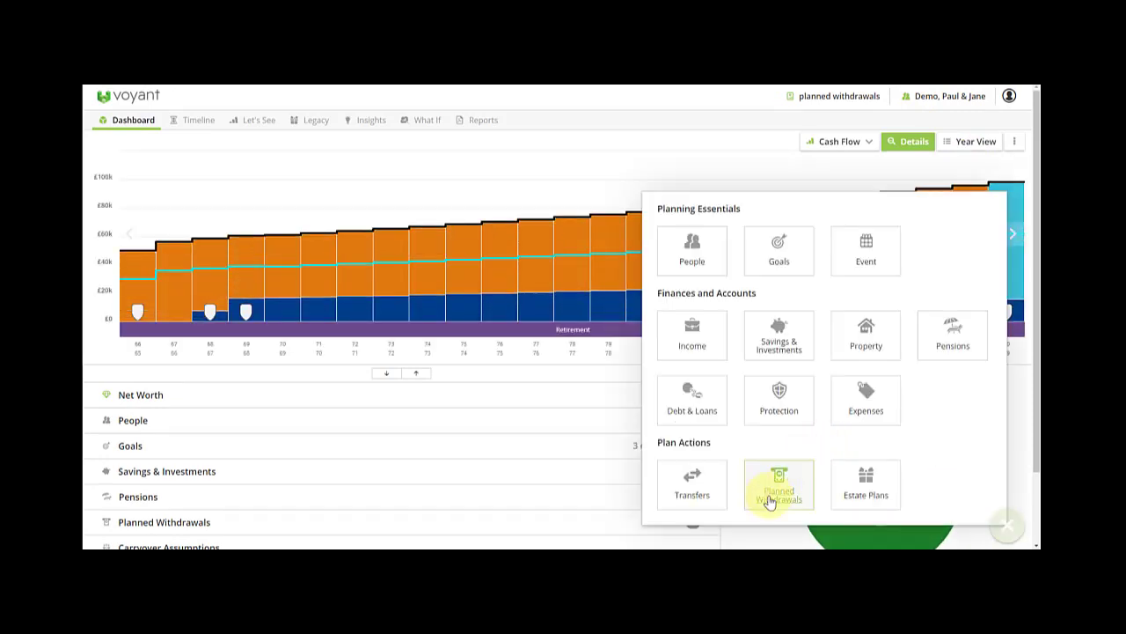
{"action": "left_click", "coordinate": [524, 243]}
{"action": "type", "text": "pl"}
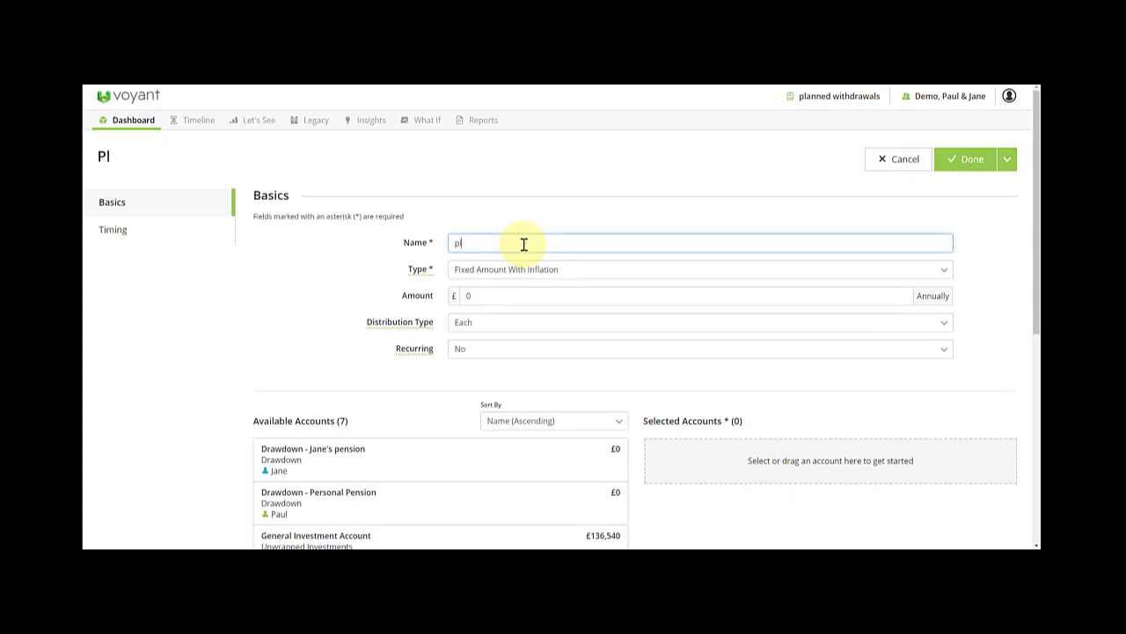
{"action": "type", "text": "anned withdrawal"}
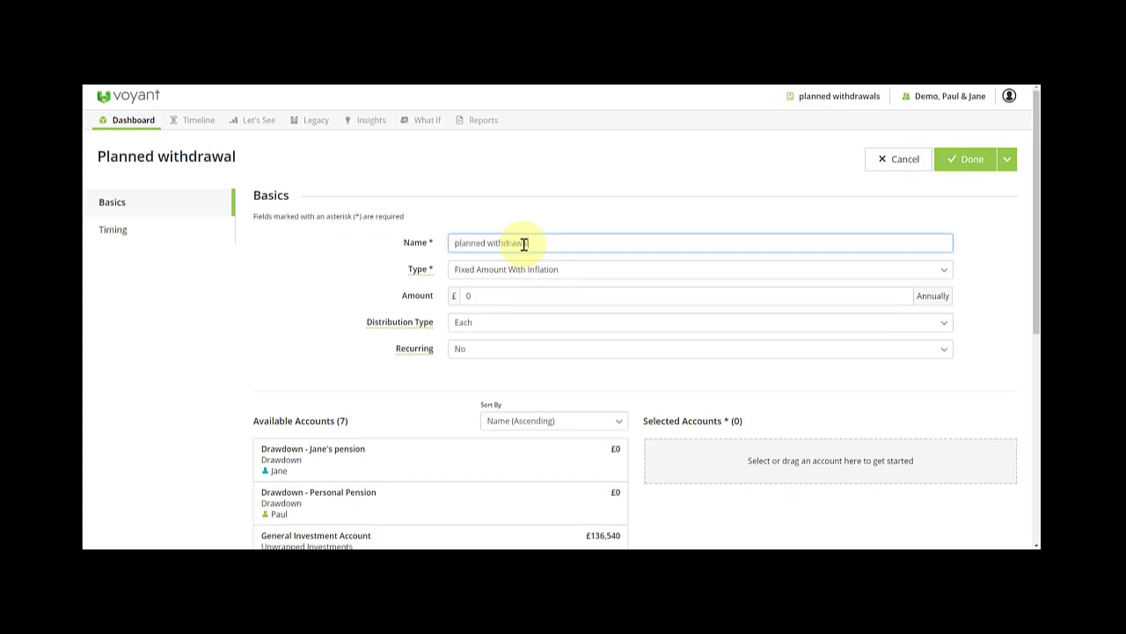
{"action": "type", "text": " for Jane"}
{"action": "left_click", "coordinate": [467, 296]}
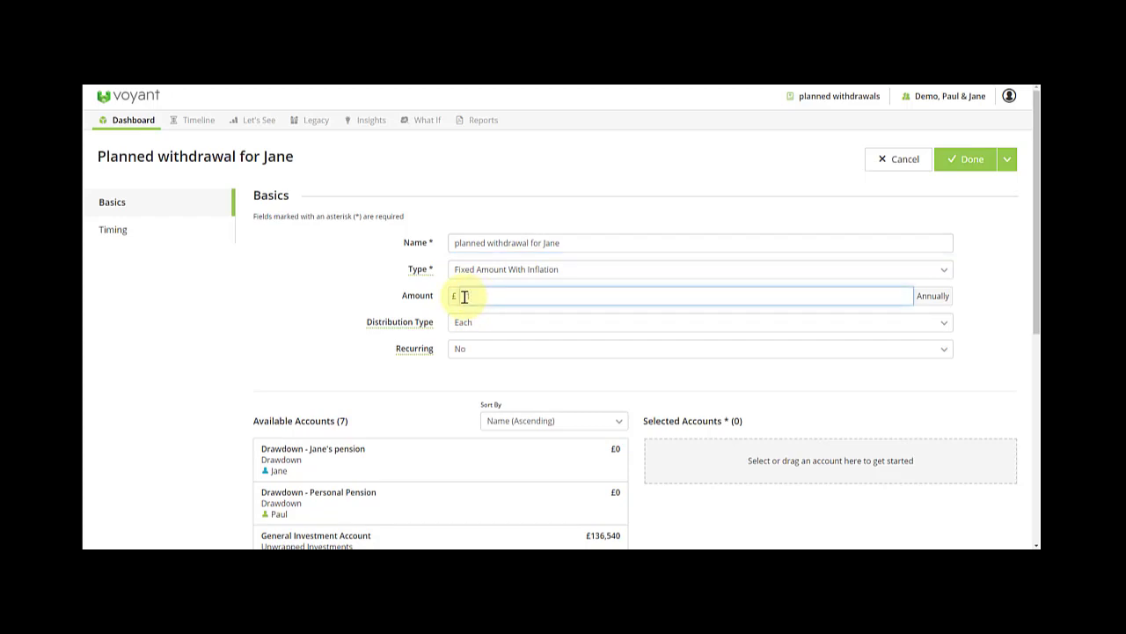
{"action": "type", "text": "1,676"}
- Choose the second client's money purchase pension as the source account and set the pension strategy to UFPLS
{"action": "scroll", "coordinate": [509, 433], "scroll_direction": "down", "scroll_amount": 2}
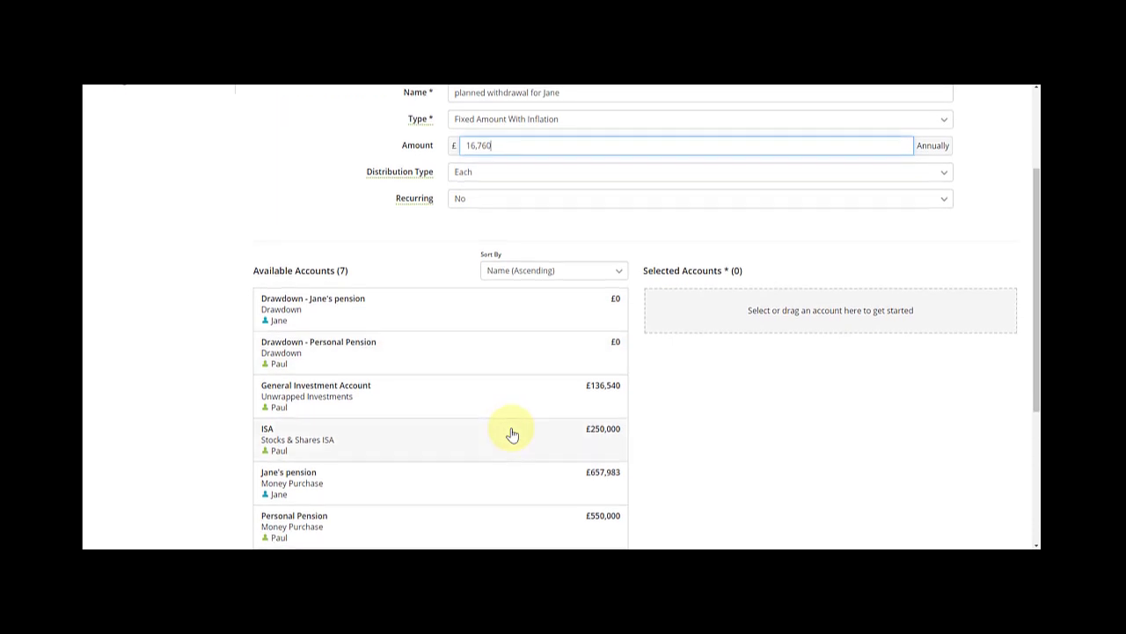
{"action": "scroll", "coordinate": [493, 434], "scroll_direction": "down", "scroll_amount": 1}
{"action": "left_click", "coordinate": [425, 433]}
{"action": "scroll", "coordinate": [777, 380], "scroll_direction": "up", "scroll_amount": 2}
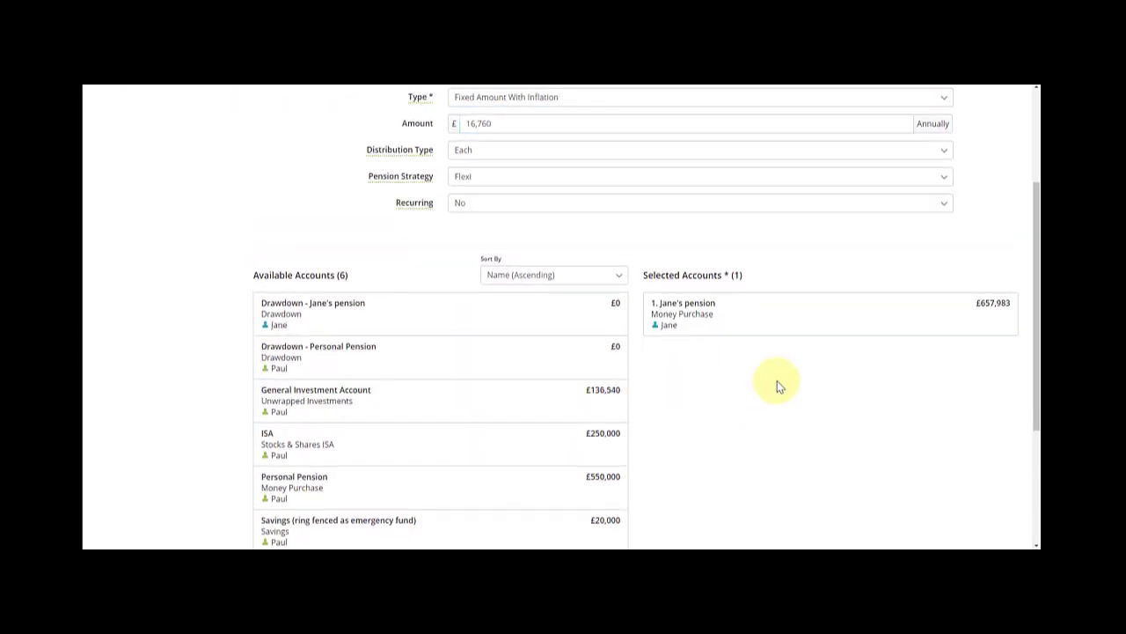
{"action": "left_click", "coordinate": [479, 252]}
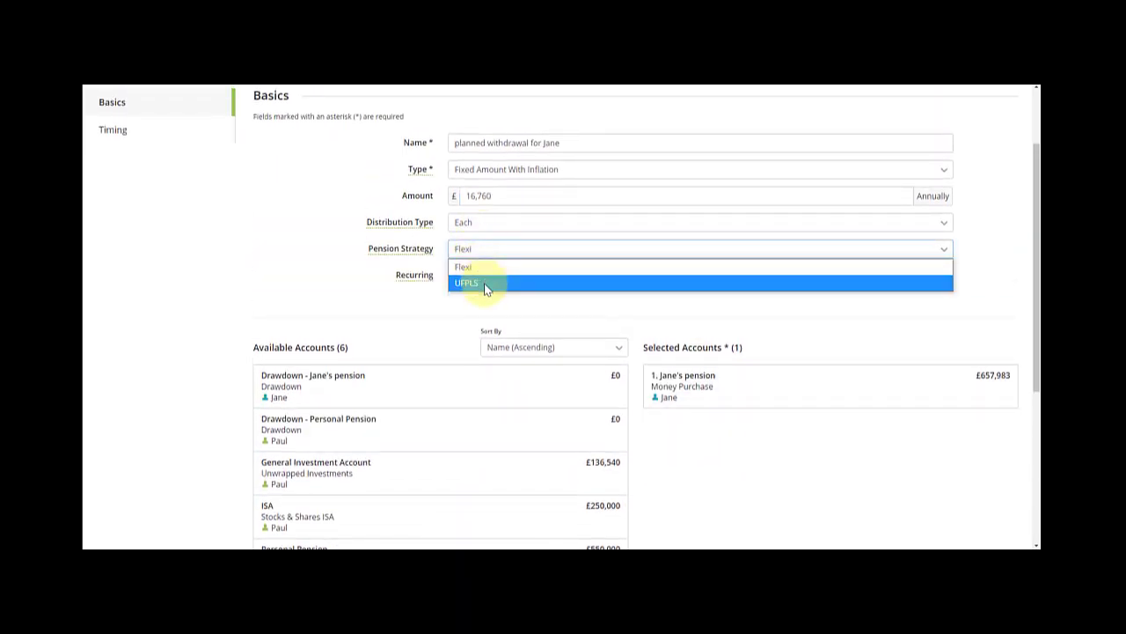
{"action": "left_click", "coordinate": [485, 282]}
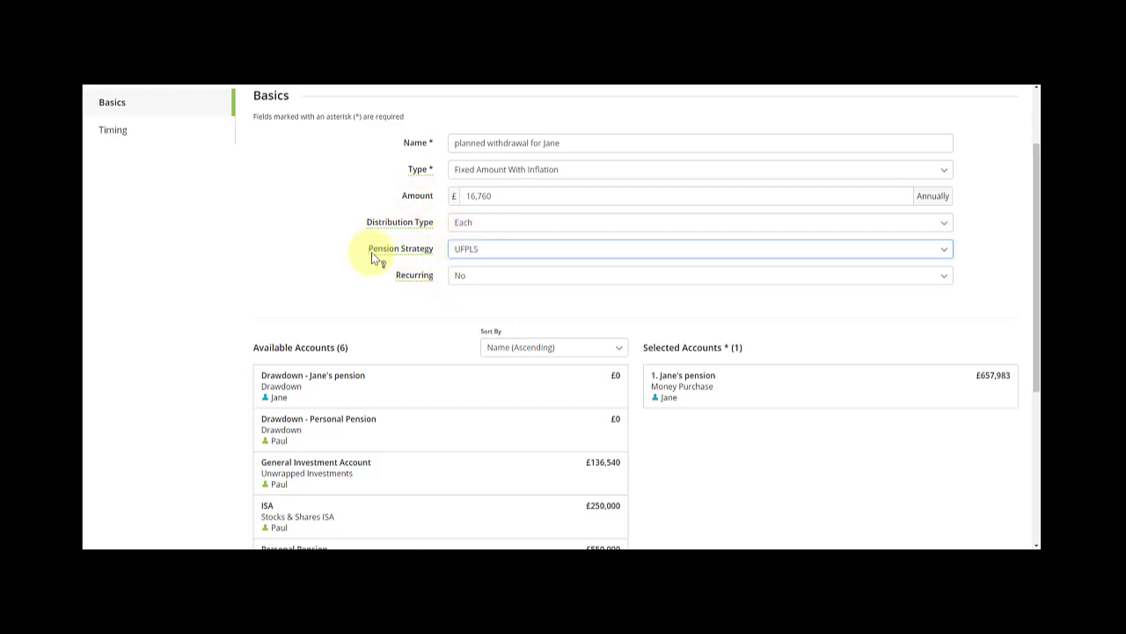
- Read the help text explaining the pension withdrawal strategy options, then close it
{"action": "left_click", "coordinate": [427, 251]}
{"action": "scroll", "coordinate": [855, 407], "scroll_direction": "down", "scroll_amount": 1}
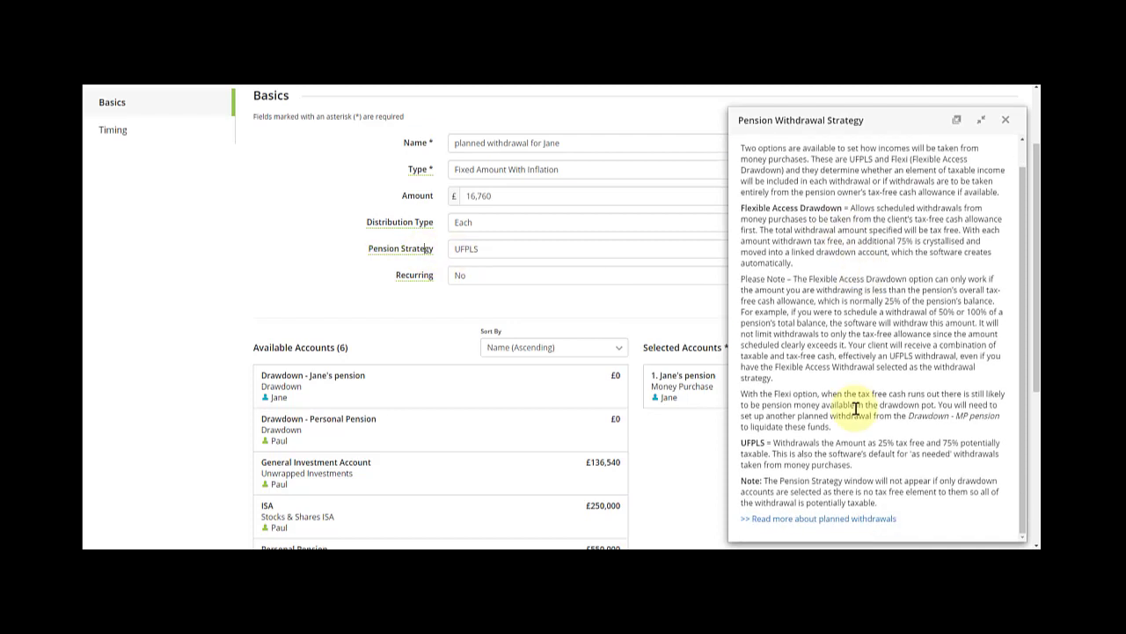
{"action": "scroll", "coordinate": [855, 405], "scroll_direction": "up", "scroll_amount": 1}
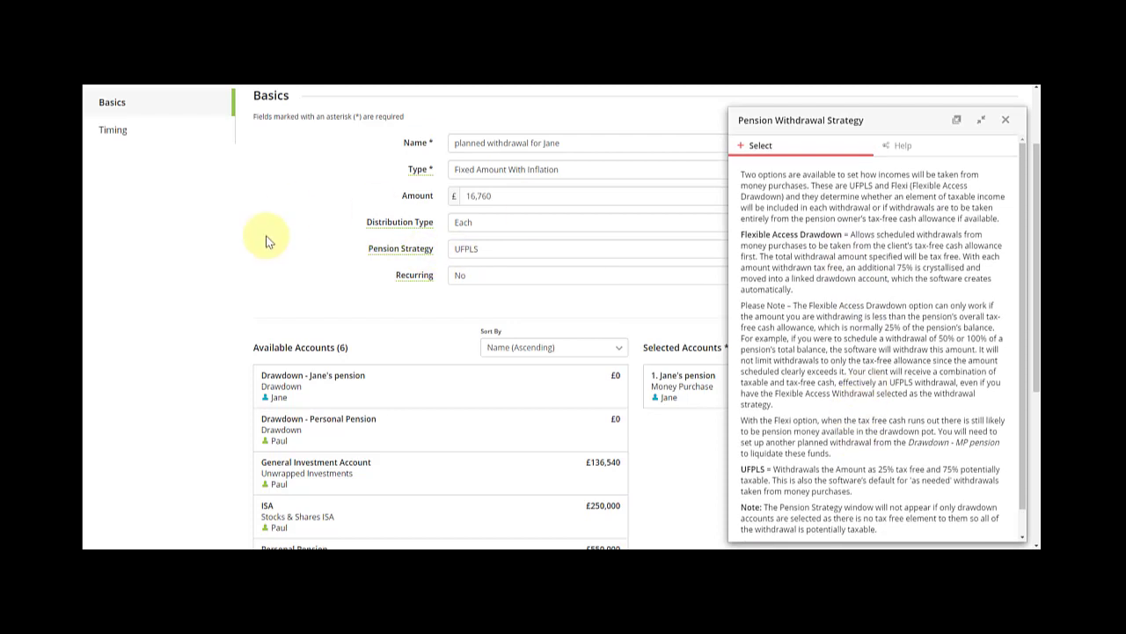
{"action": "left_click", "coordinate": [1006, 119]}
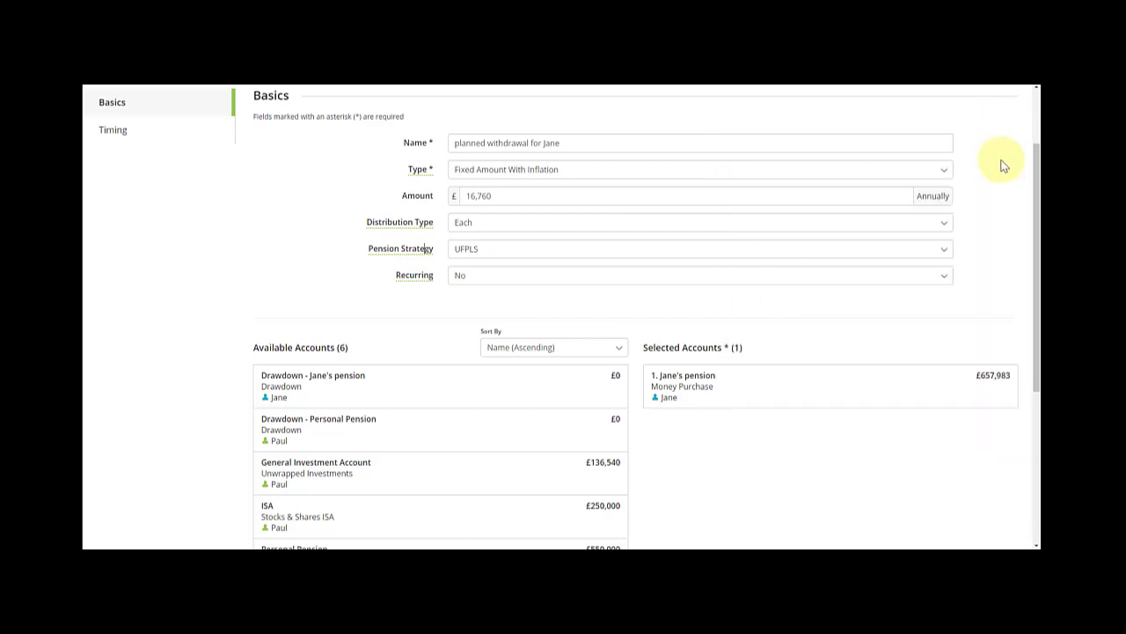
- Make the second client's withdrawal recurring and end it at that client's mortality event at age 90
{"action": "scroll", "coordinate": [950, 281], "scroll_direction": "up", "scroll_amount": 2}
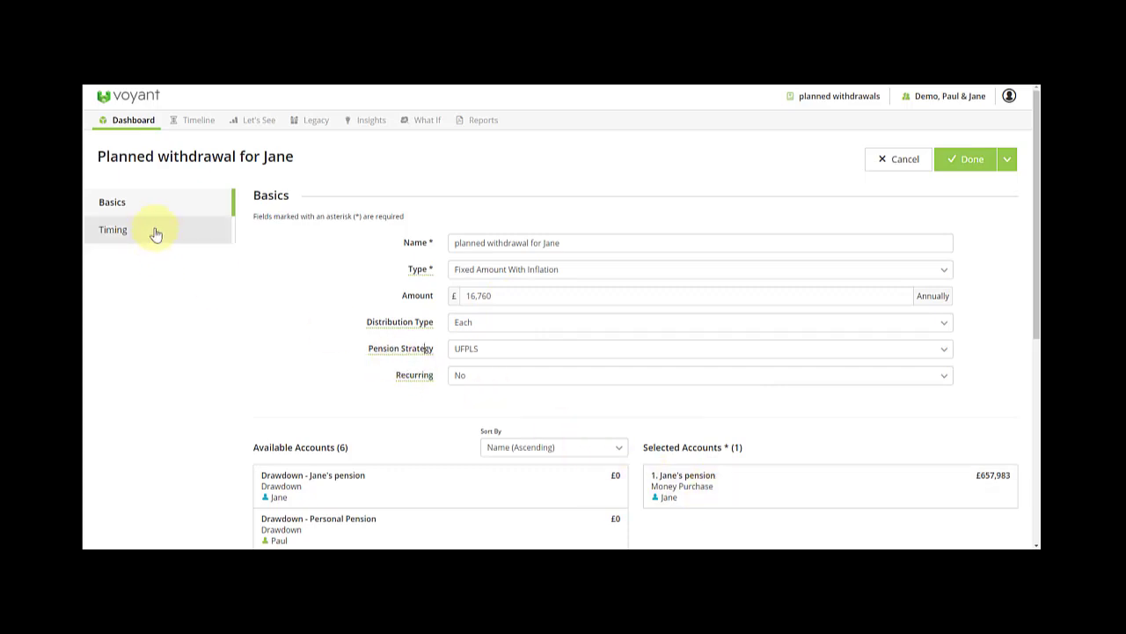
{"action": "left_click", "coordinate": [480, 380]}
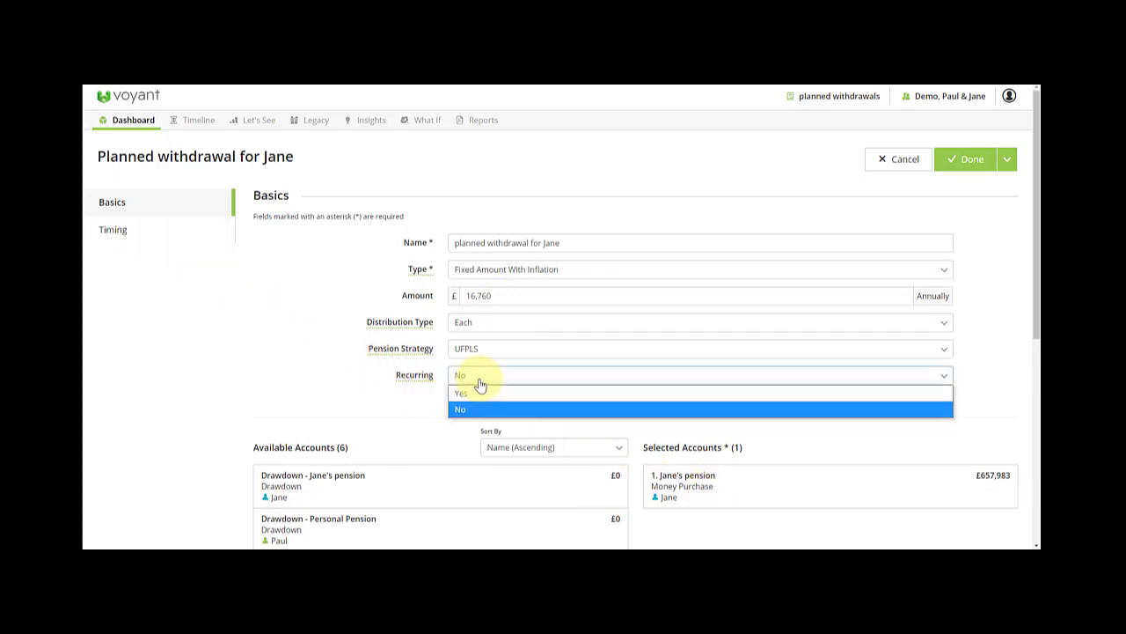
{"action": "left_click", "coordinate": [478, 404]}
{"action": "left_click", "coordinate": [132, 231]}
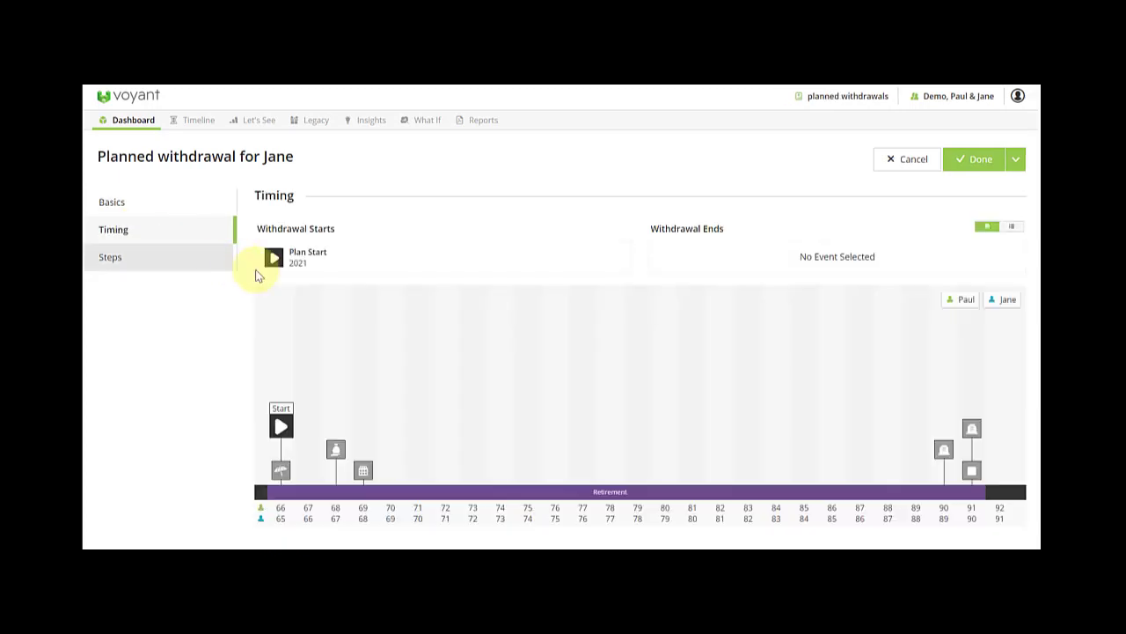
{"action": "left_click", "coordinate": [972, 429]}
{"action": "left_click", "coordinate": [821, 264]}
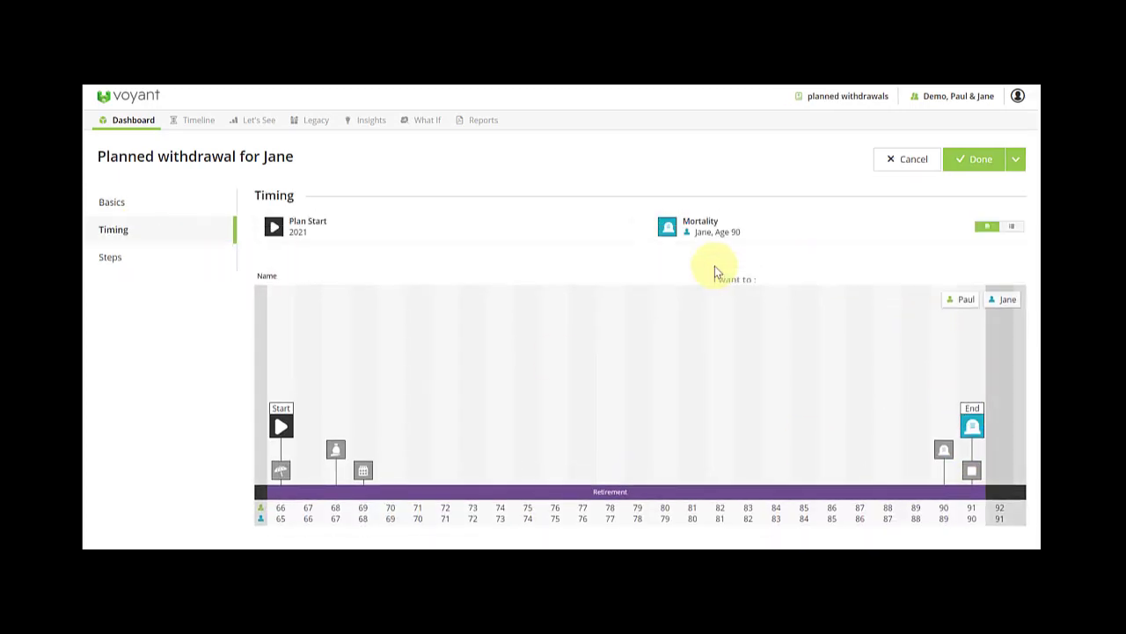
- Add a step to the second client's withdrawal with type Fixed Amount Without Inflation and an annual amount of £5,200
{"action": "left_click", "coordinate": [129, 260]}
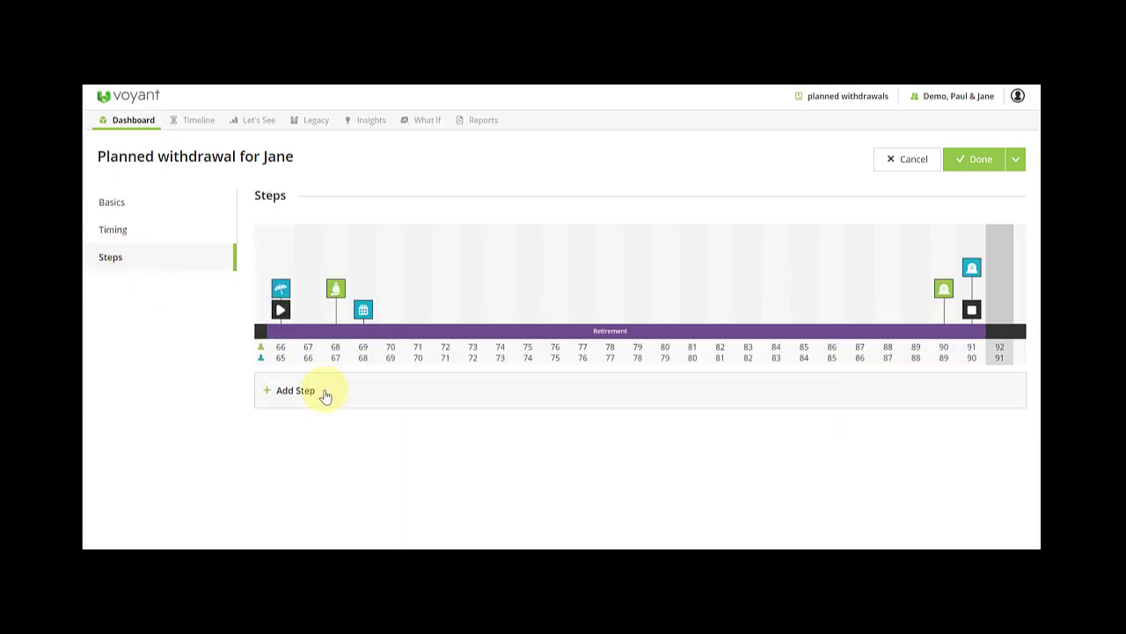
{"action": "left_click", "coordinate": [329, 393]}
{"action": "left_click", "coordinate": [520, 198]}
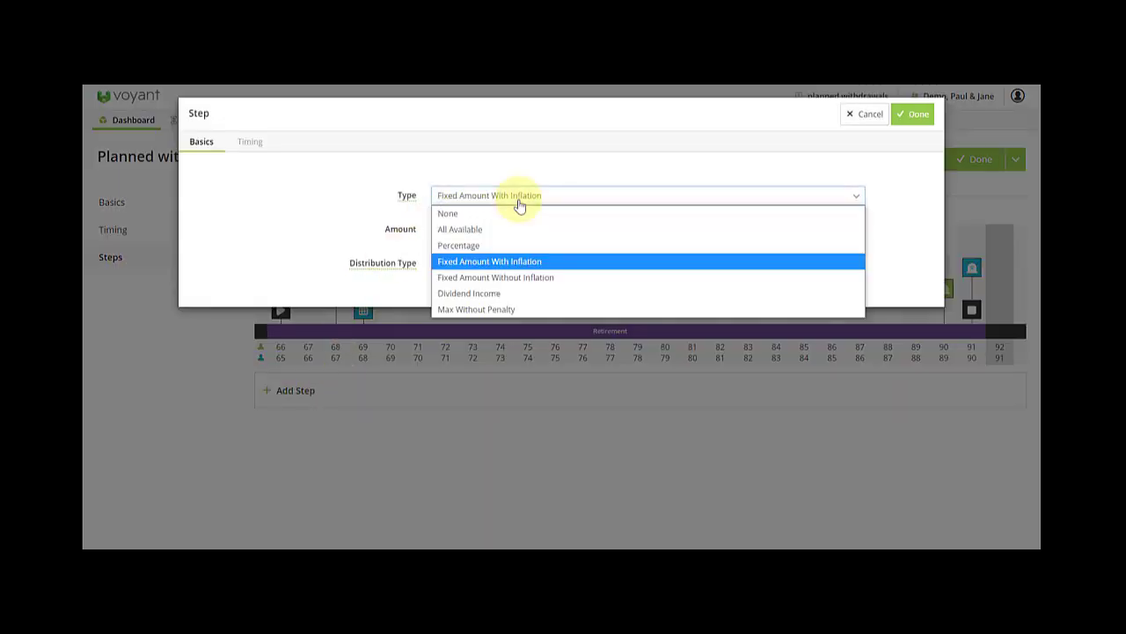
{"action": "left_click", "coordinate": [520, 280]}
{"action": "left_click", "coordinate": [453, 230]}
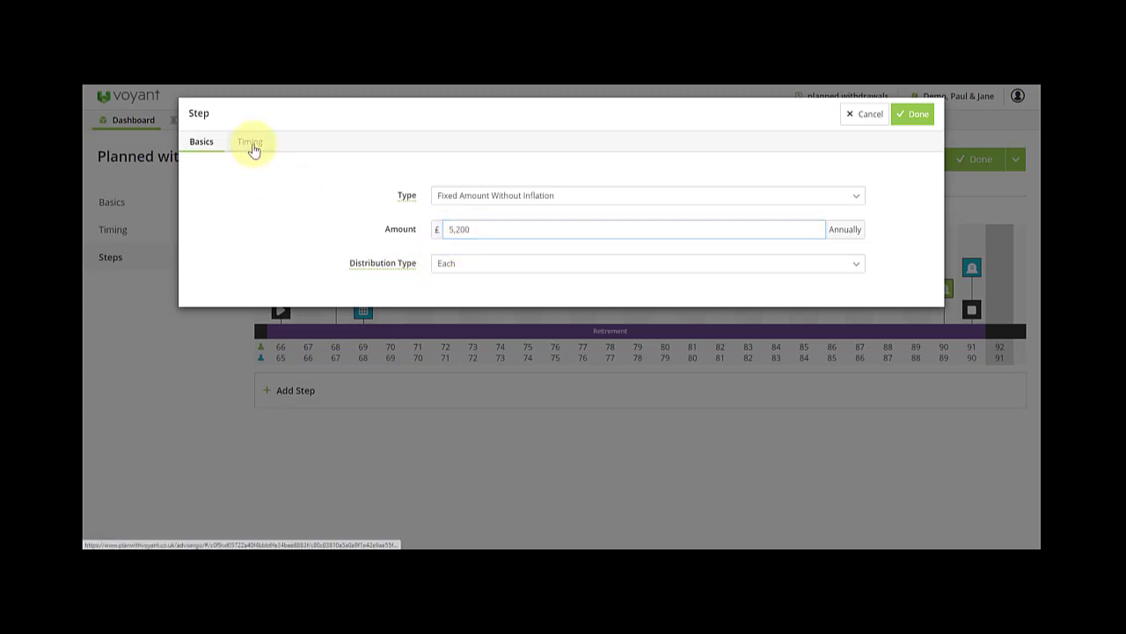
- Time the £5,200 step to the second client's state pension event at age 68 and save the planned withdrawal
{"action": "left_click", "coordinate": [250, 144]}
{"action": "left_click", "coordinate": [289, 386]}
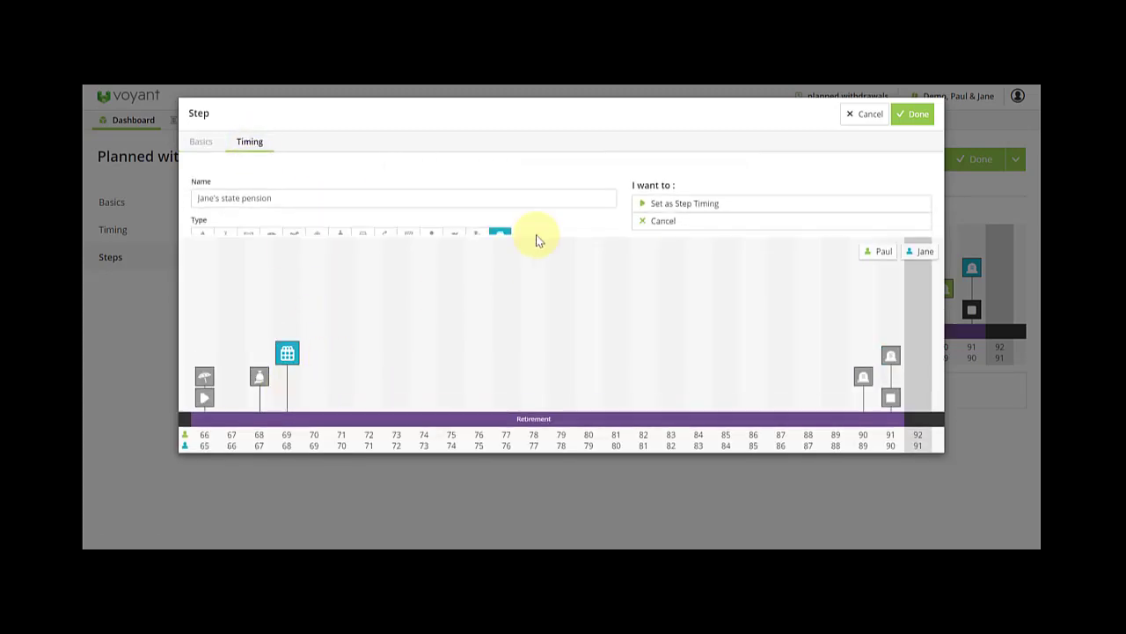
{"action": "left_click", "coordinate": [713, 200]}
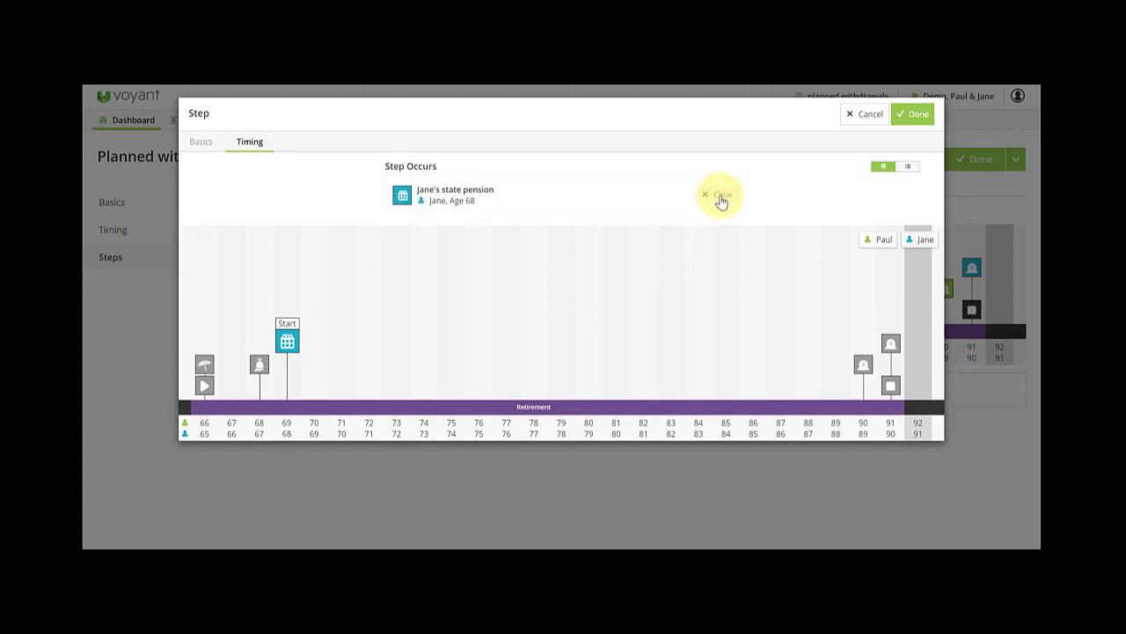
{"action": "left_click", "coordinate": [916, 115]}
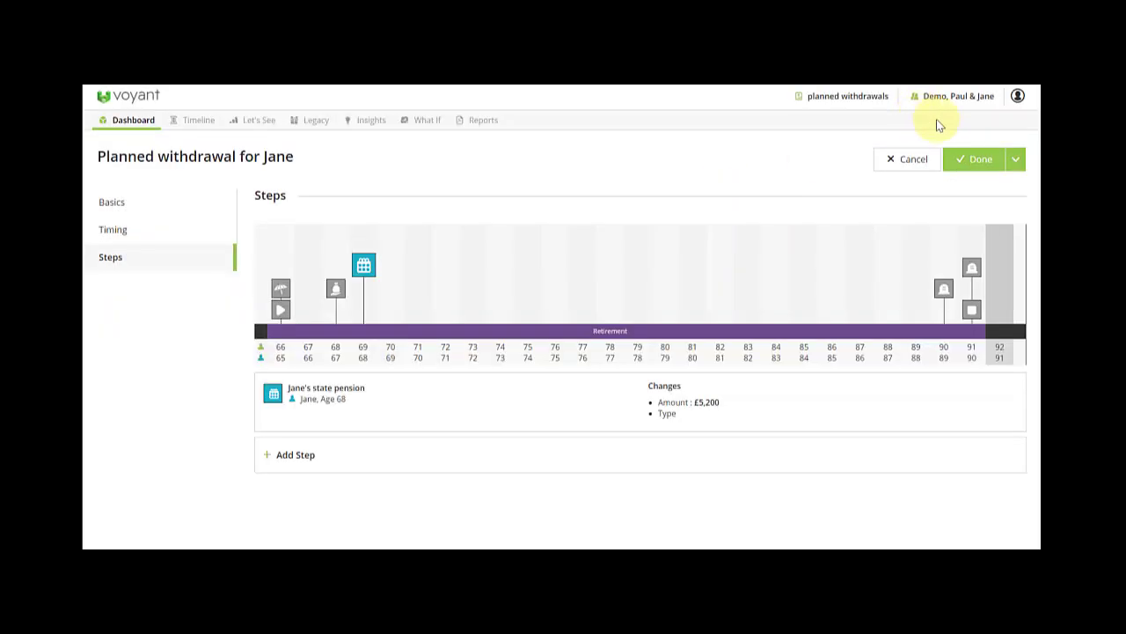
{"action": "left_click", "coordinate": [979, 166]}
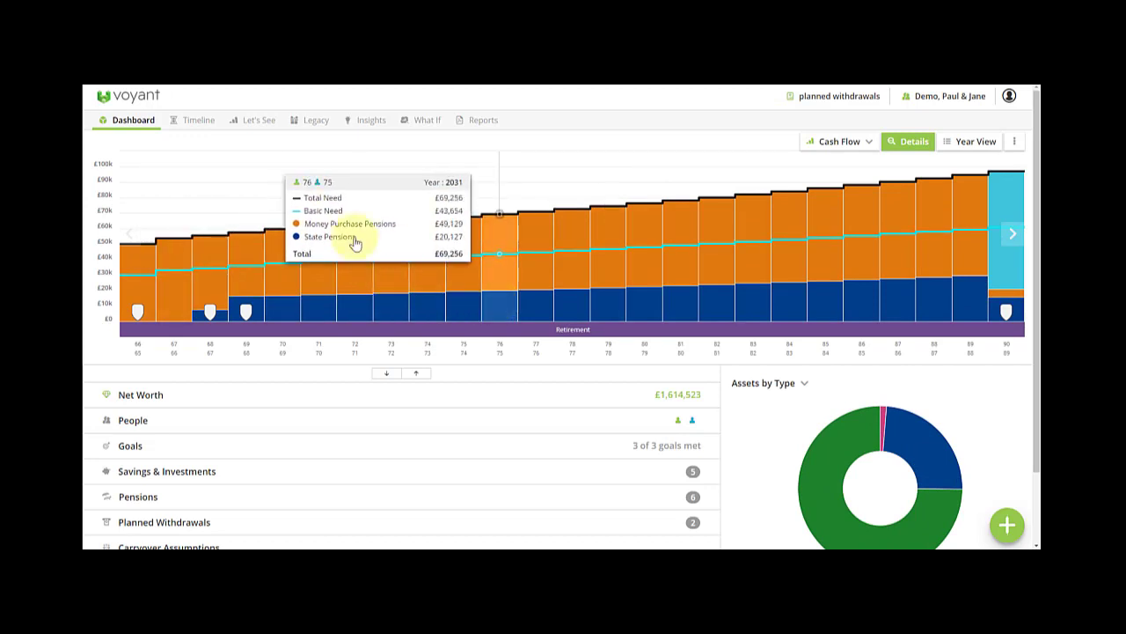
- Change the plan's liquidation order to Taxable, Tax Free, Tax Deferred and save the plan settings
{"action": "scroll", "coordinate": [308, 479], "scroll_direction": "down", "scroll_amount": 2}
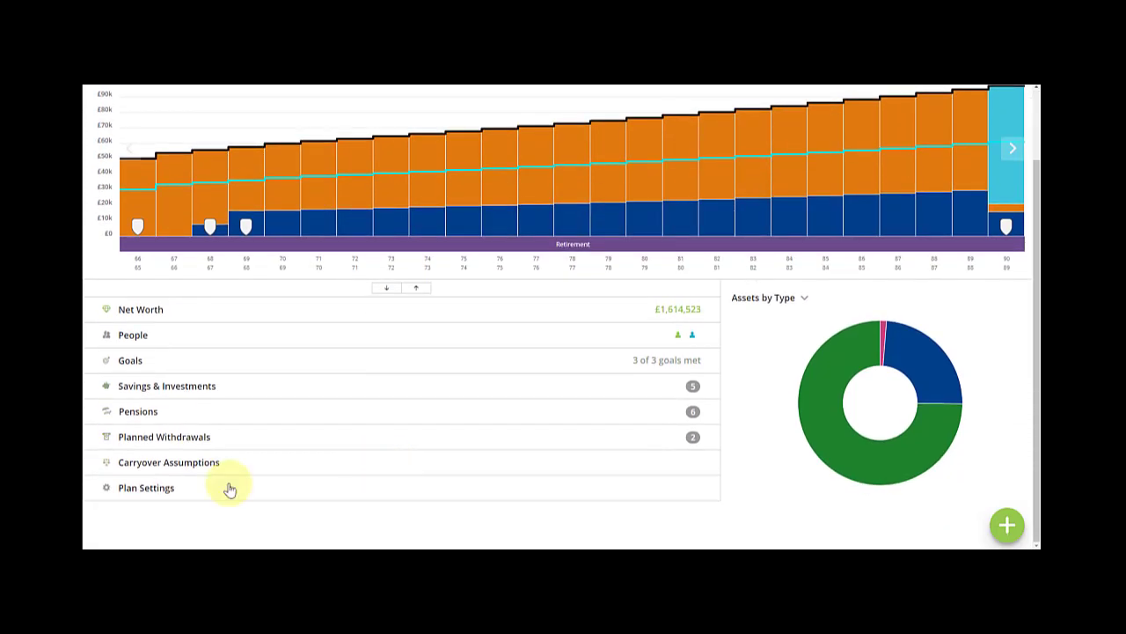
{"action": "left_click", "coordinate": [146, 493]}
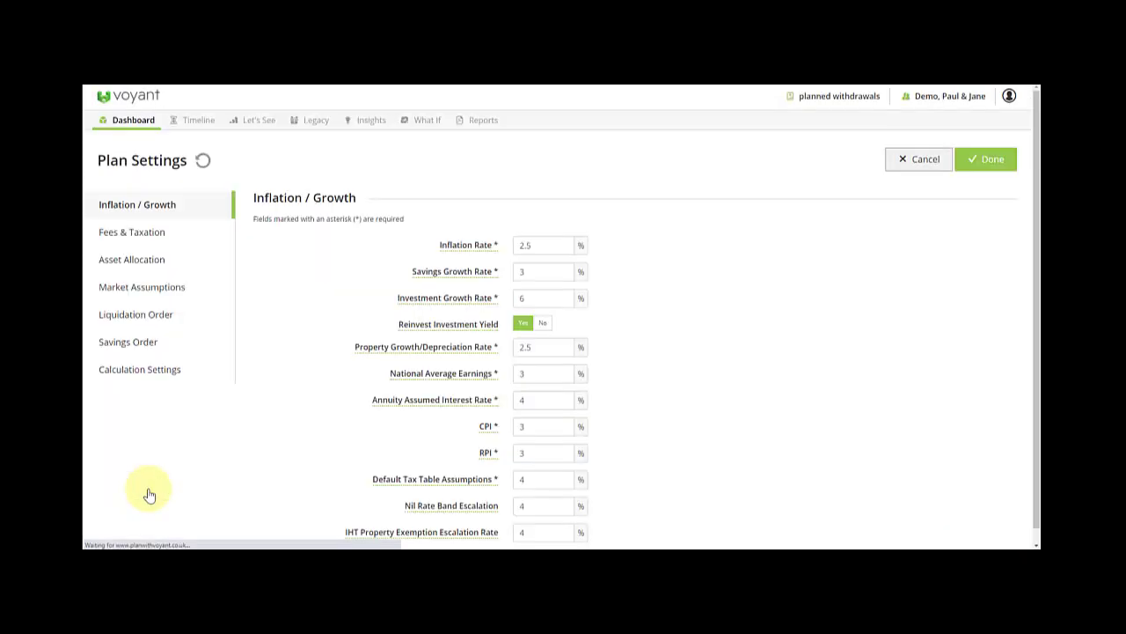
{"action": "left_click", "coordinate": [155, 324]}
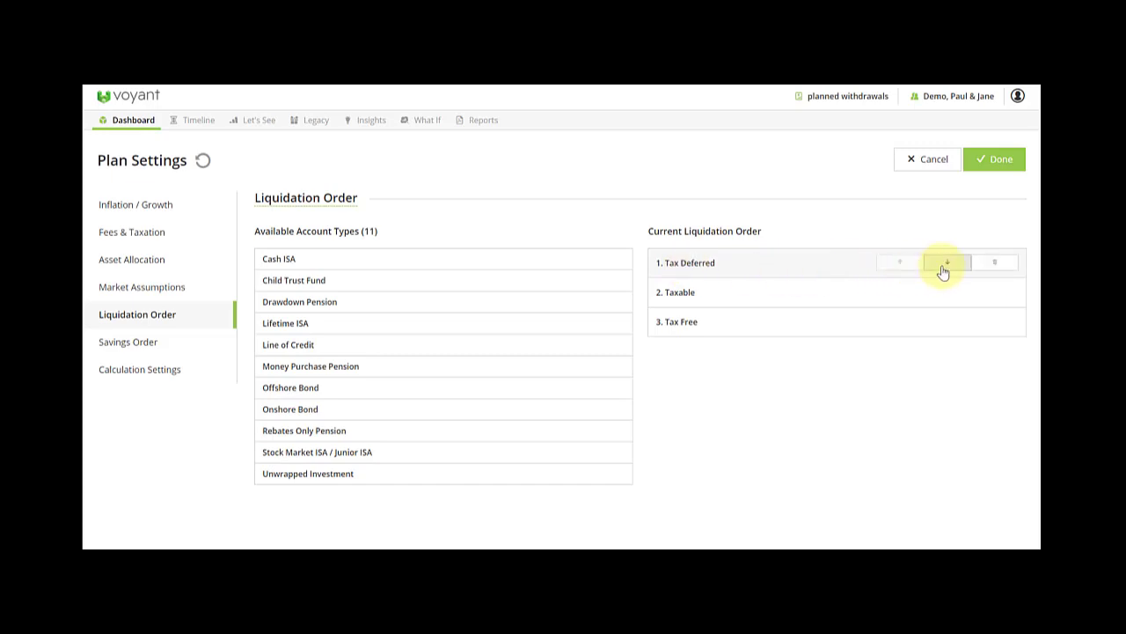
{"action": "left_click", "coordinate": [945, 267]}
{"action": "left_click", "coordinate": [948, 293]}
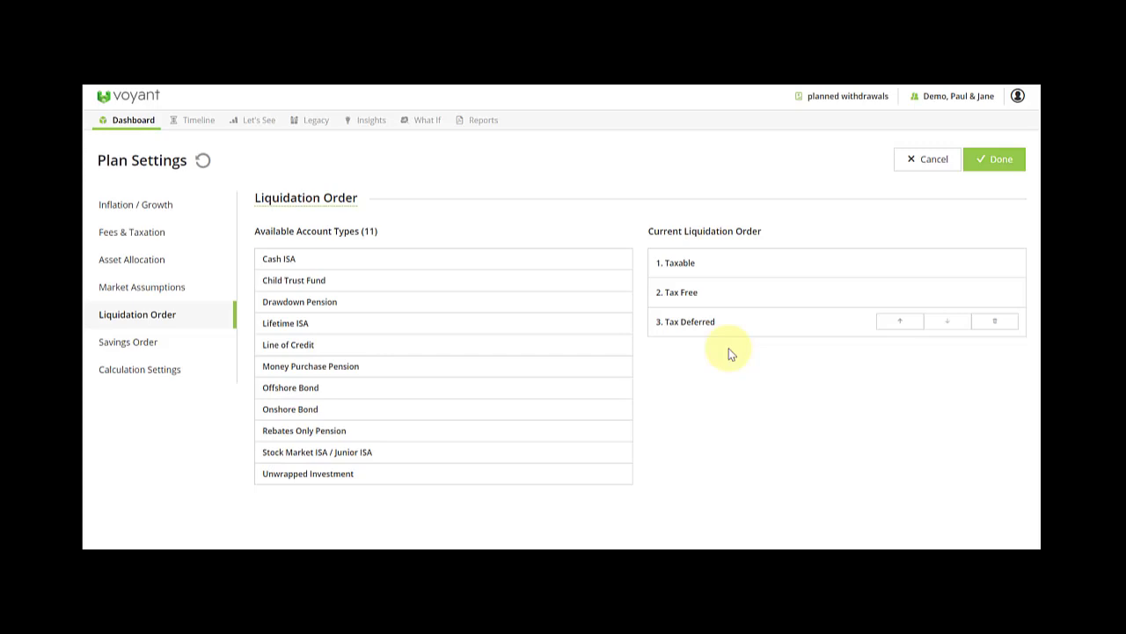
{"action": "left_click", "coordinate": [1000, 164]}
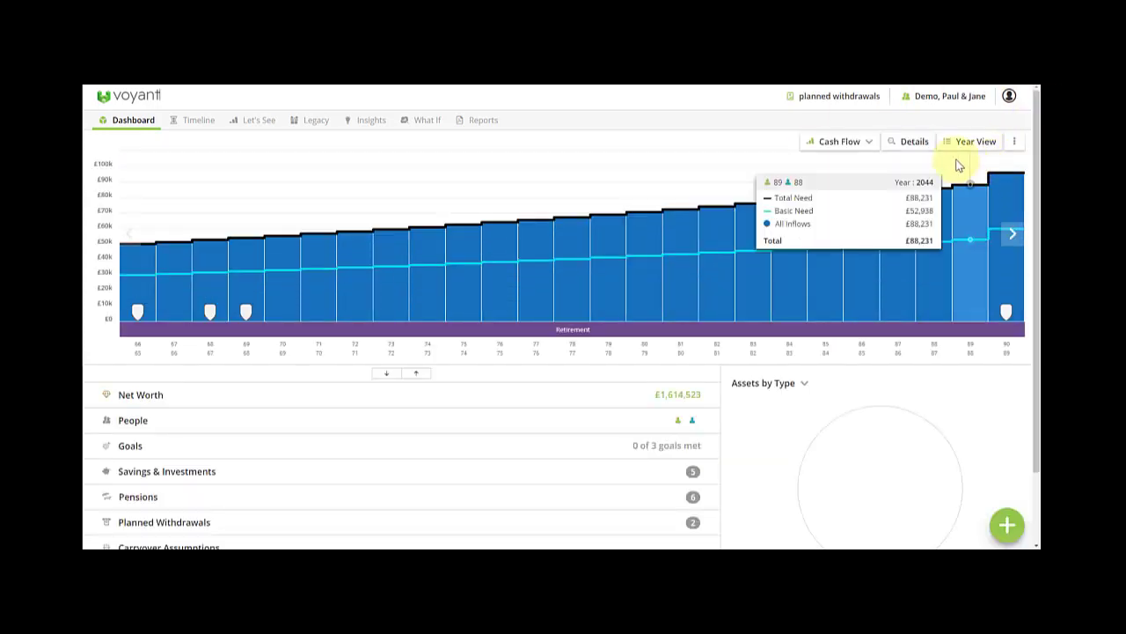
- Examine the detailed cash flow chart and the 2021 year view, expanding the second client's pension details
{"action": "left_click", "coordinate": [914, 143]}
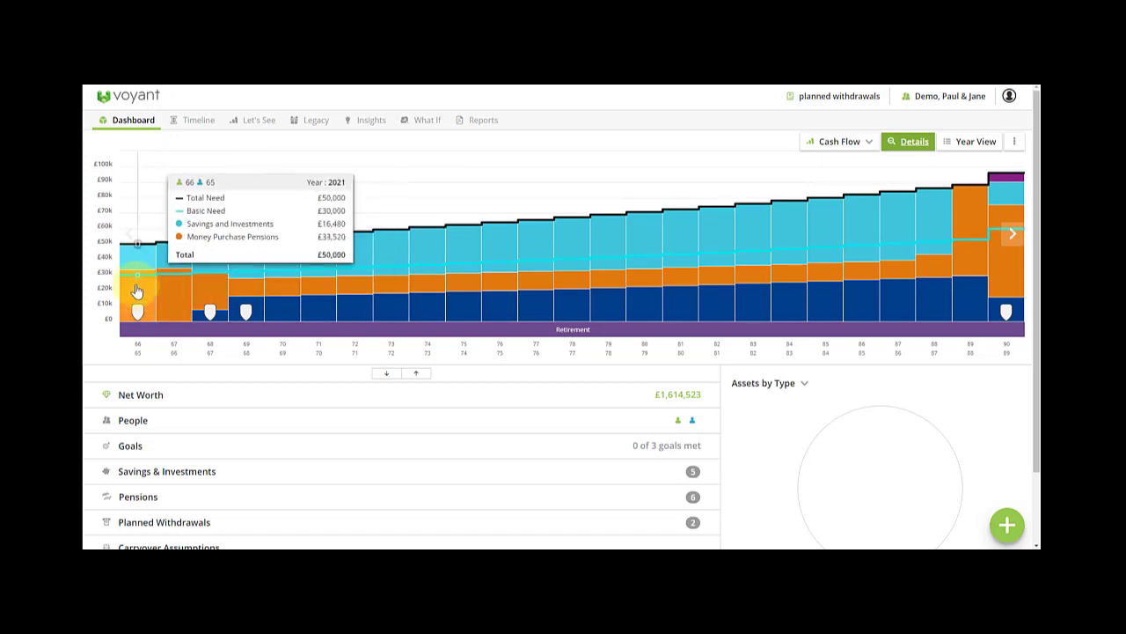
{"action": "left_click", "coordinate": [969, 149]}
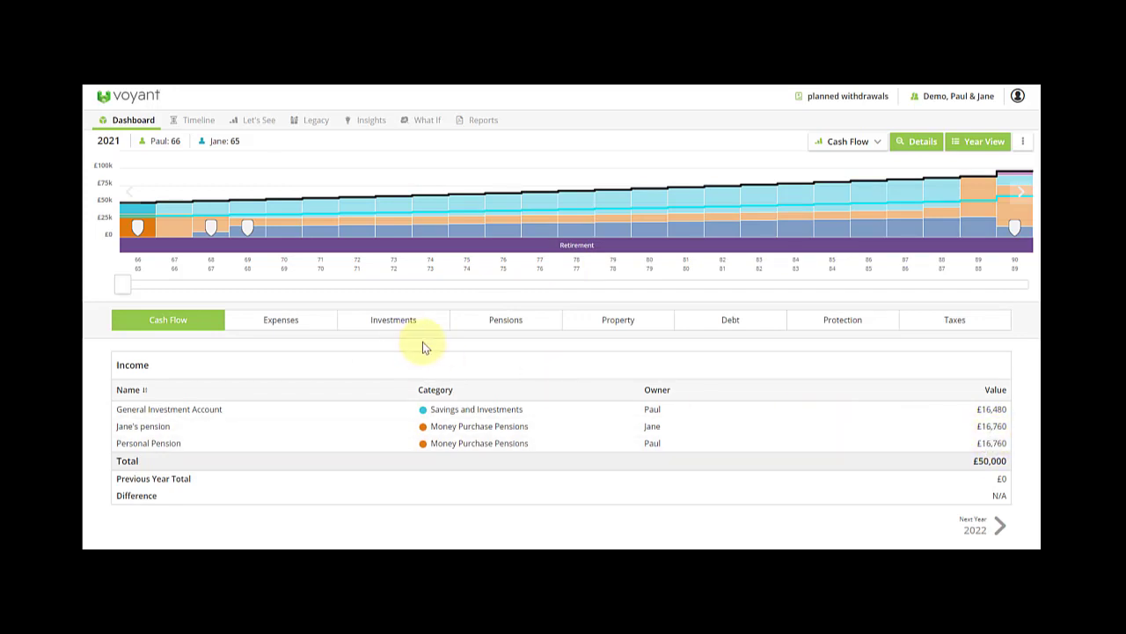
{"action": "left_click", "coordinate": [501, 325]}
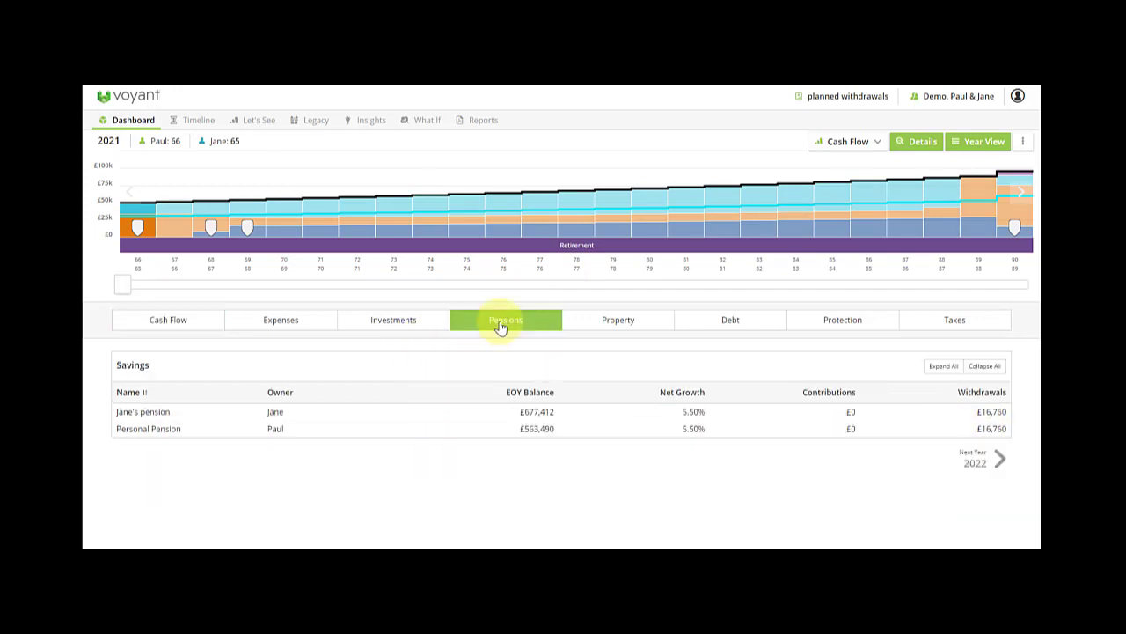
{"action": "left_click", "coordinate": [158, 412]}
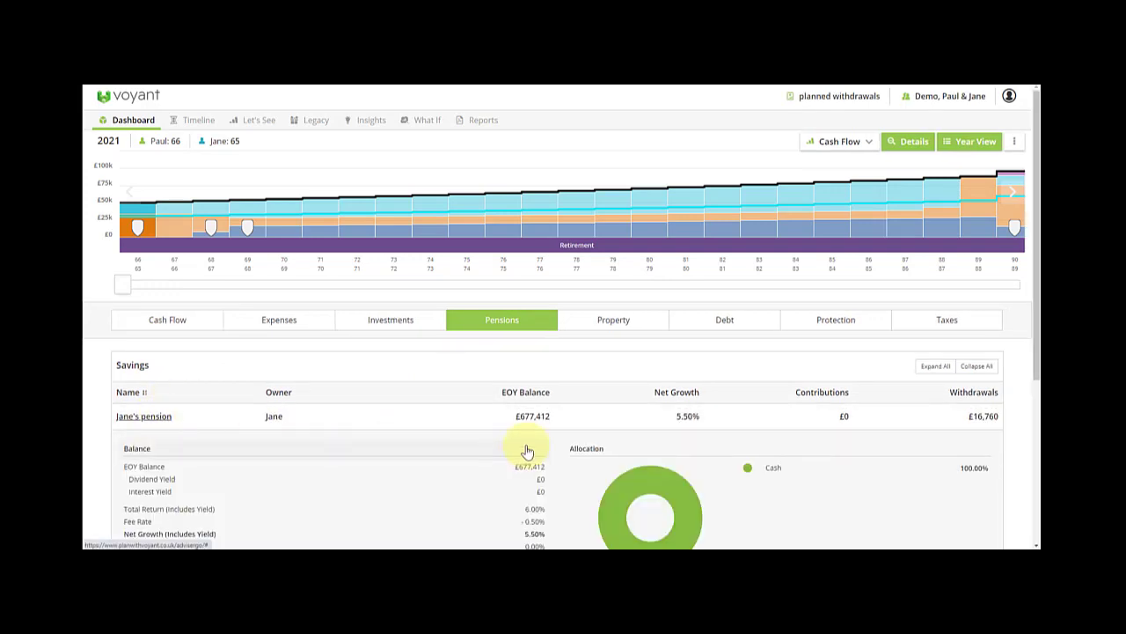
- Examine the withdrawals and MPP crystallisation details of the second client's pension for 2021
{"action": "scroll", "coordinate": [526, 450], "scroll_direction": "down", "scroll_amount": 3}
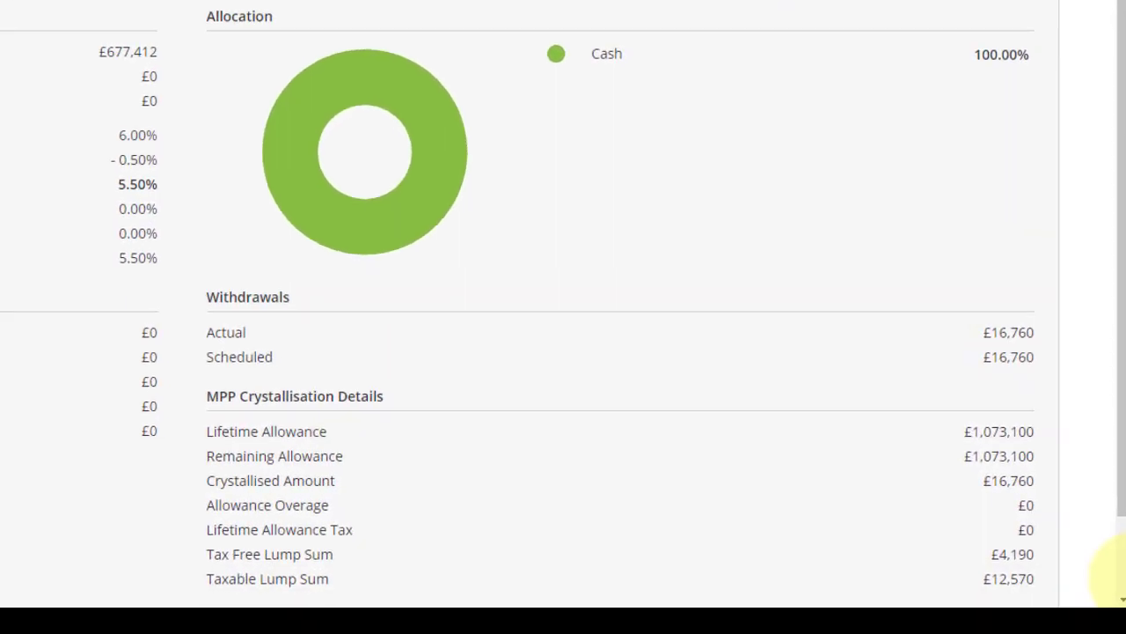
{"action": "left_click_drag", "start_coordinate": [1037, 558], "coordinate": [978, 586]}
{"action": "left_click", "coordinate": [1000, 581]}
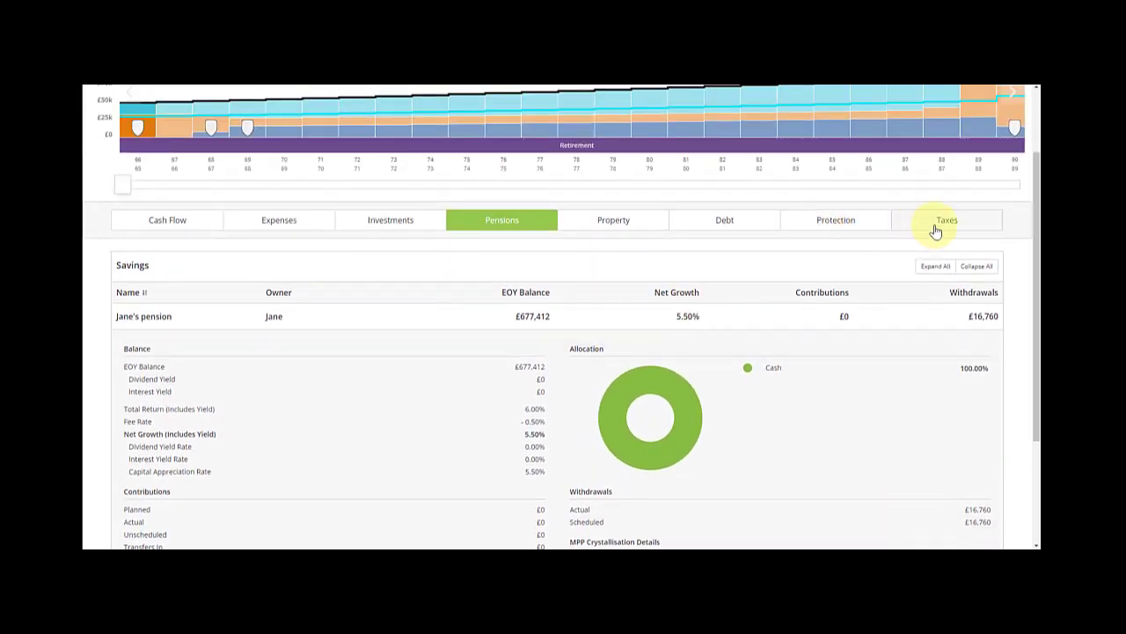
- Review the 2021 tax summary, cumulative taxes and both clients' taxable income breakdown
{"action": "left_click", "coordinate": [936, 225]}
{"action": "scroll", "coordinate": [683, 363], "scroll_direction": "down", "scroll_amount": 3}
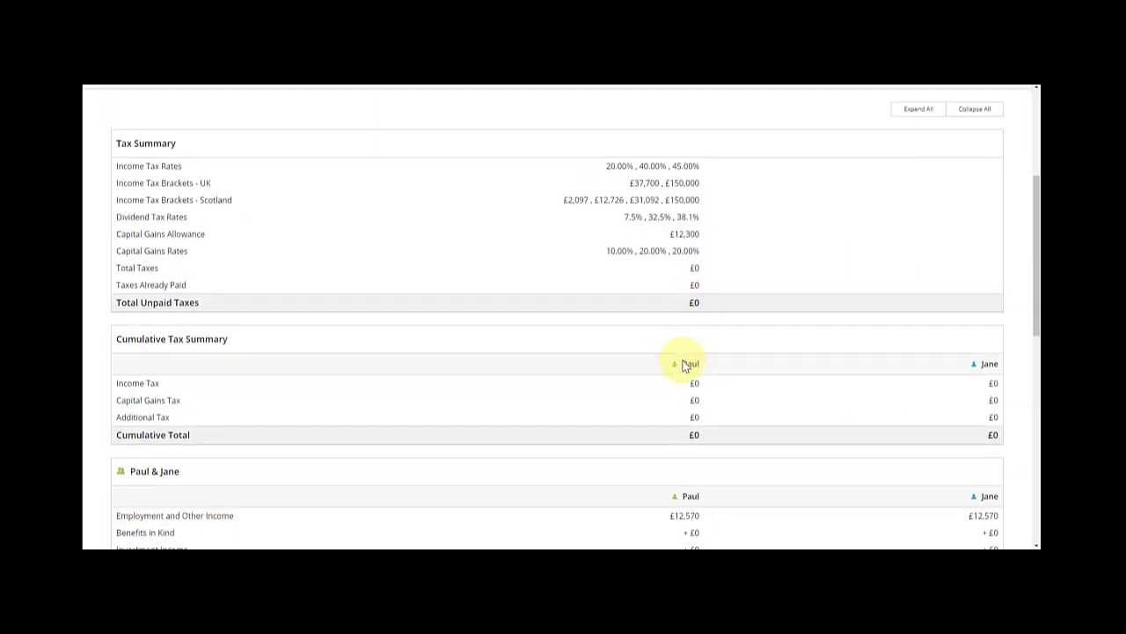
{"action": "scroll", "coordinate": [272, 428], "scroll_direction": "down", "scroll_amount": 2}
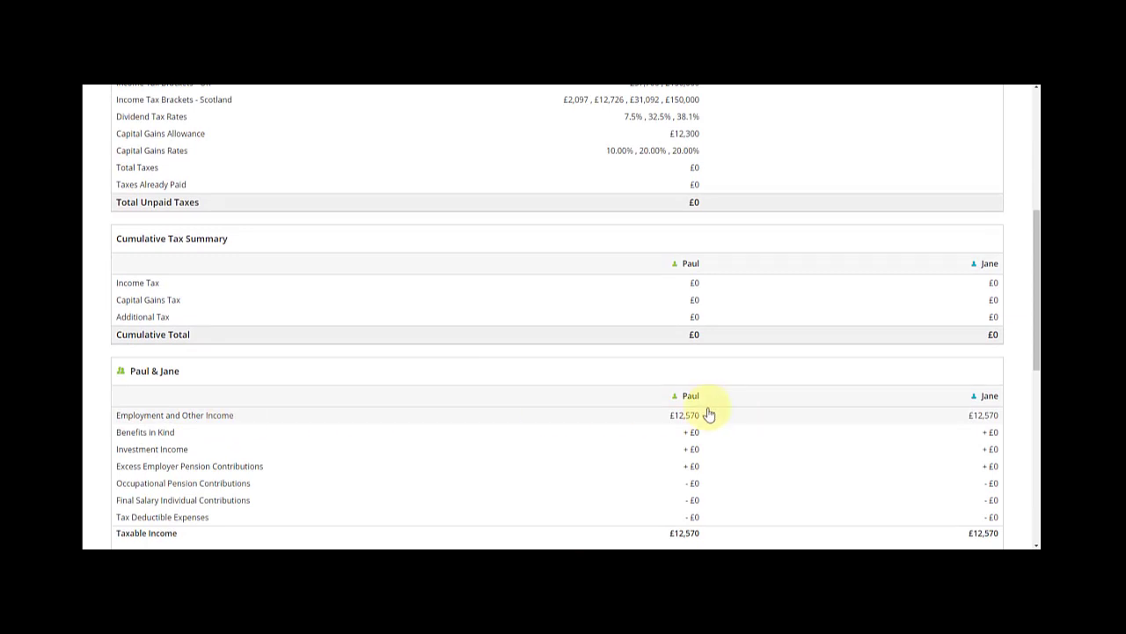
{"action": "scroll", "coordinate": [854, 417], "scroll_direction": "down", "scroll_amount": 2}
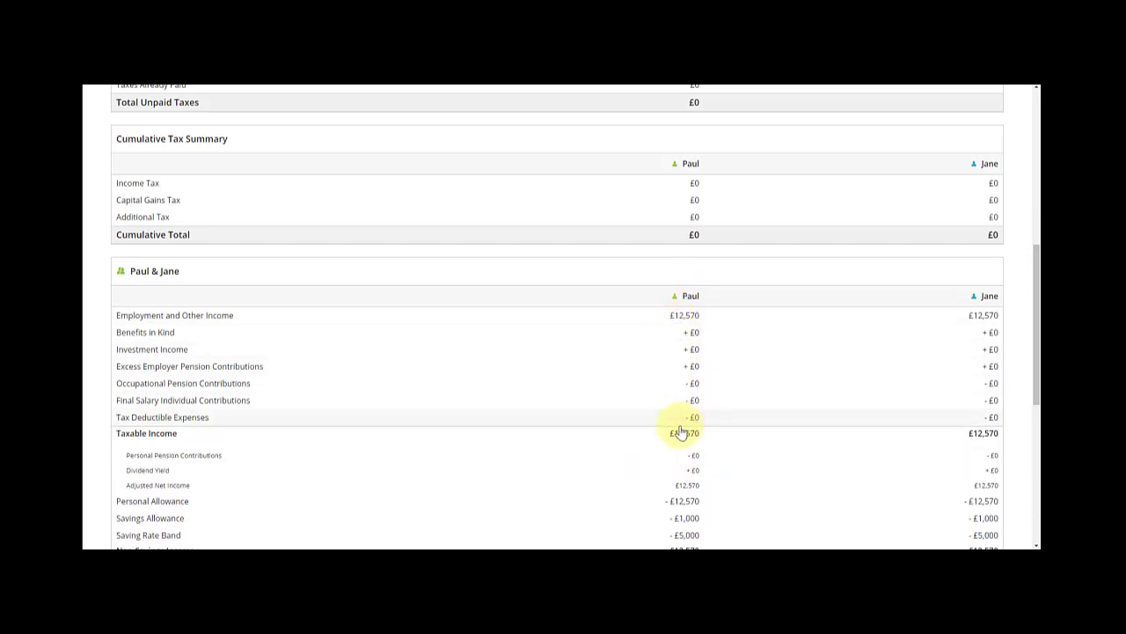
{"action": "scroll", "coordinate": [660, 432], "scroll_direction": "up", "scroll_amount": 9}
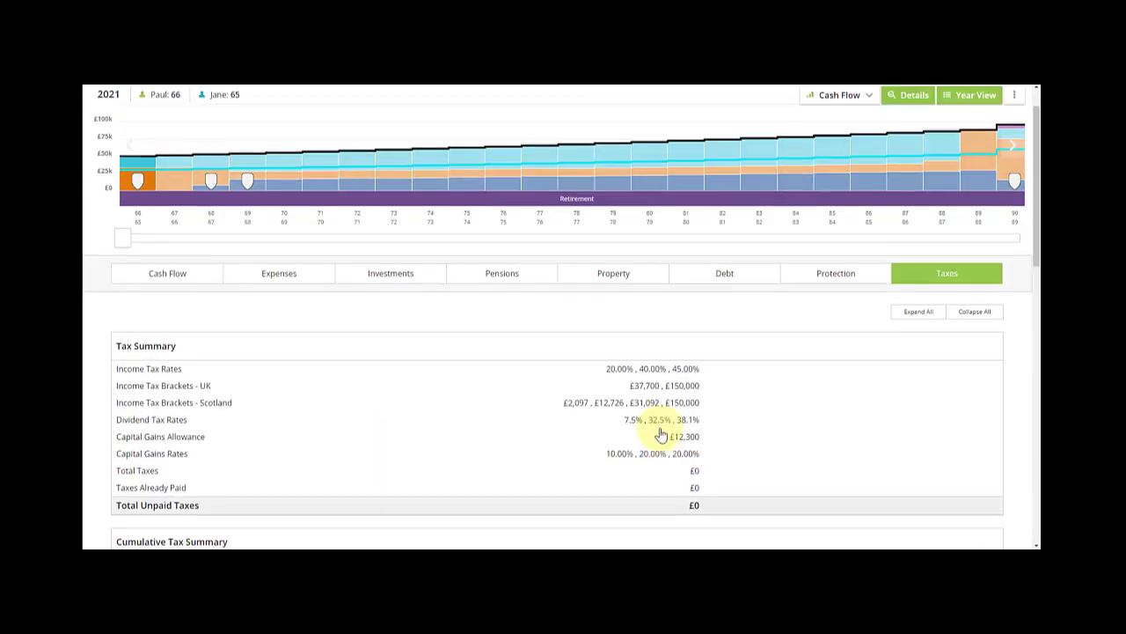
- Review the investment balances and withdrawals for 2021, 2028 and 2040
{"action": "left_click", "coordinate": [390, 324]}
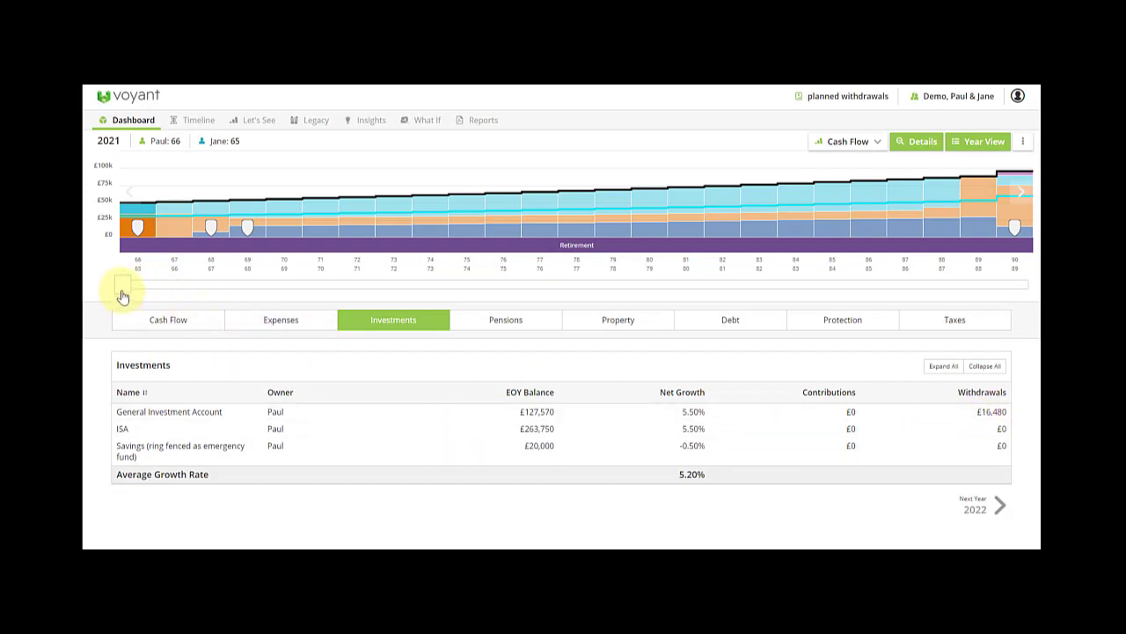
{"action": "left_click_drag", "start_coordinate": [133, 290], "coordinate": [389, 296]}
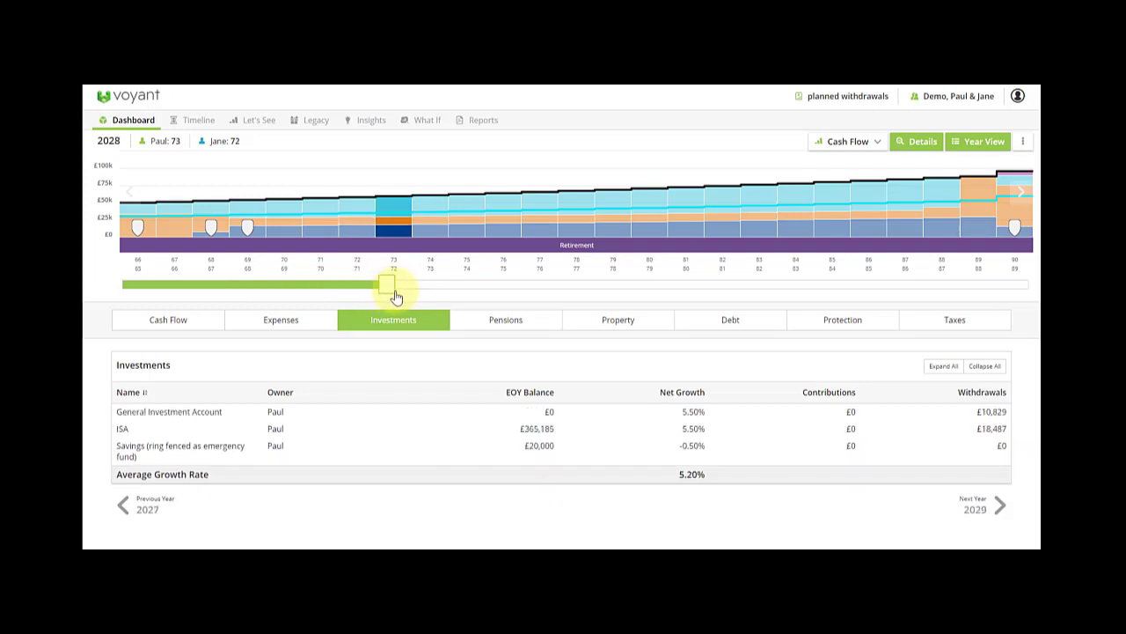
{"action": "left_click_drag", "start_coordinate": [405, 296], "coordinate": [845, 281]}
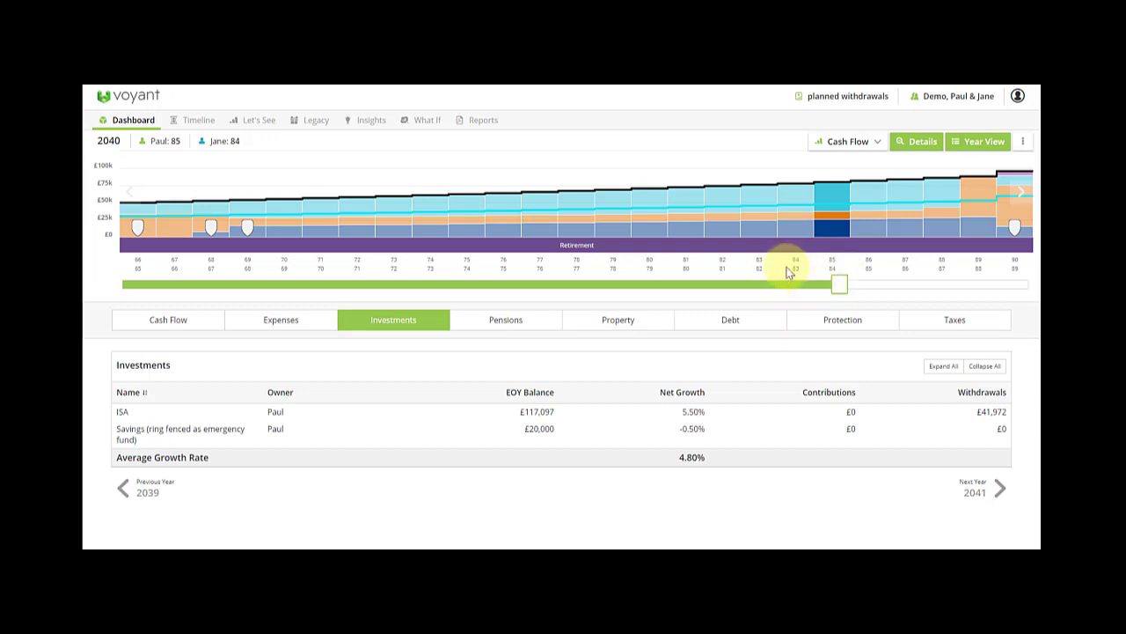
- Compare the planned withdrawals plan with Base Plan 2021 in chart view, first by cash flow and then by taxes
{"action": "left_click", "coordinate": [121, 124]}
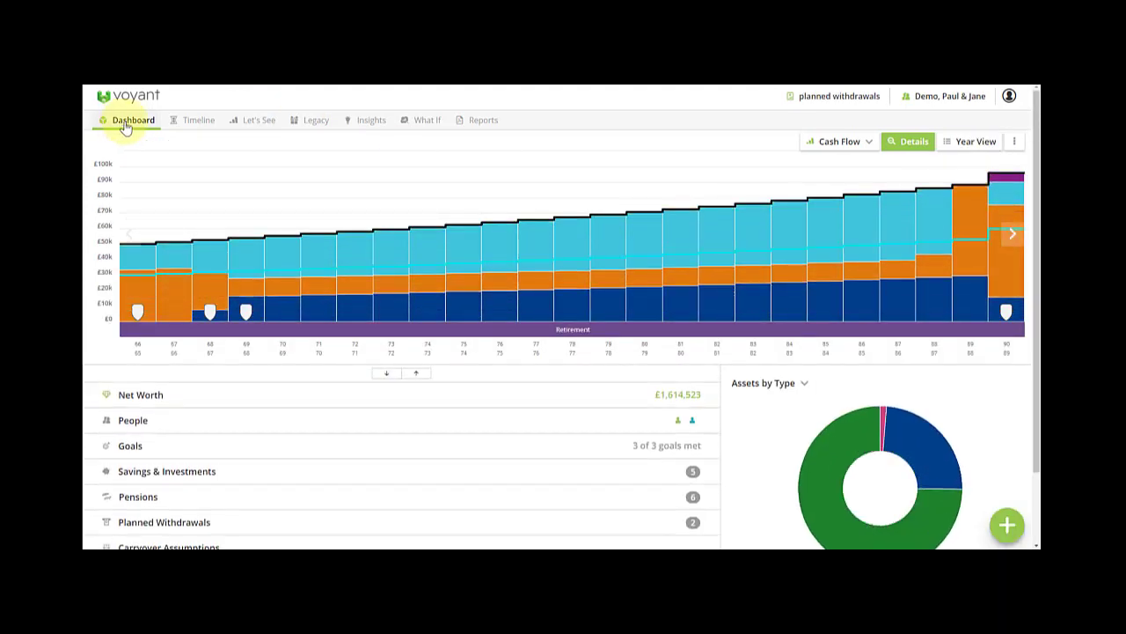
{"action": "left_click", "coordinate": [256, 123]}
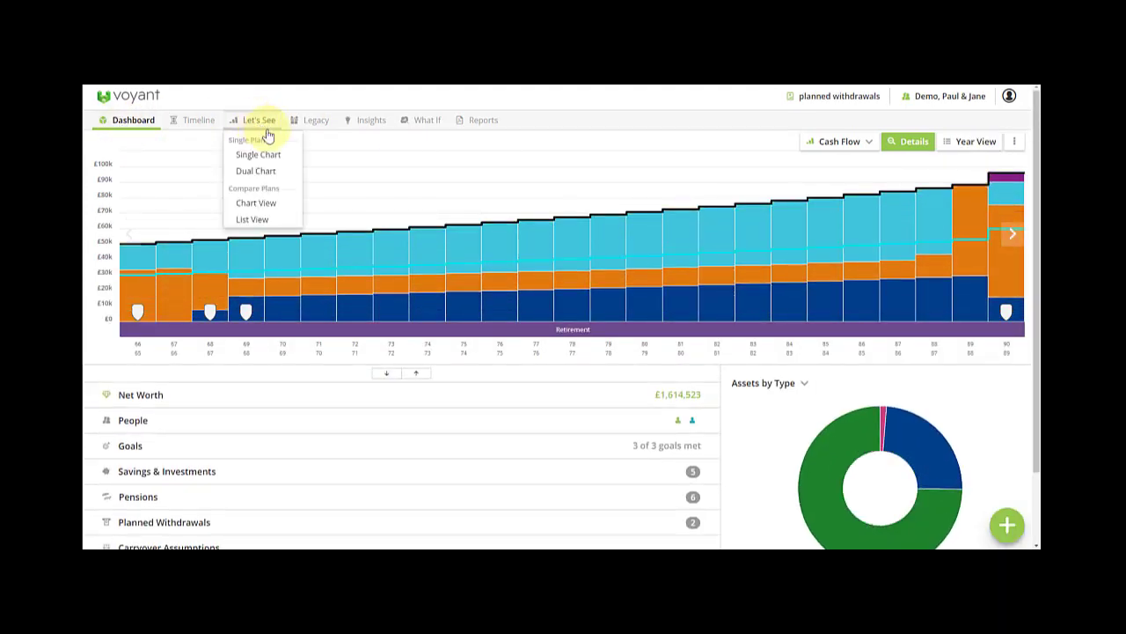
{"action": "left_click", "coordinate": [255, 206]}
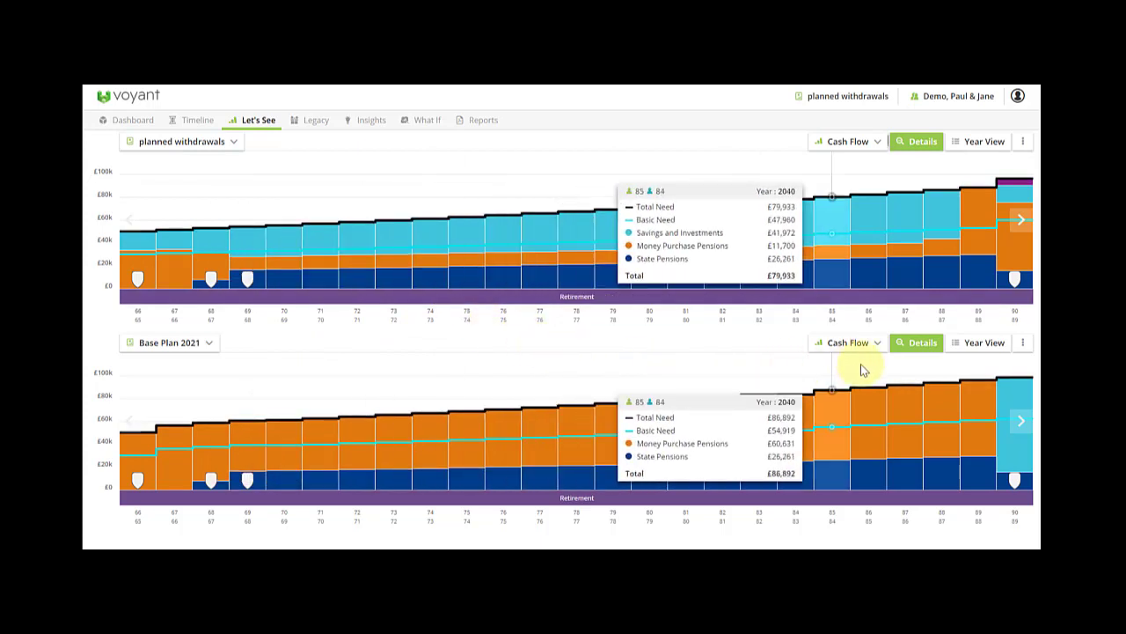
{"action": "left_click", "coordinate": [850, 142]}
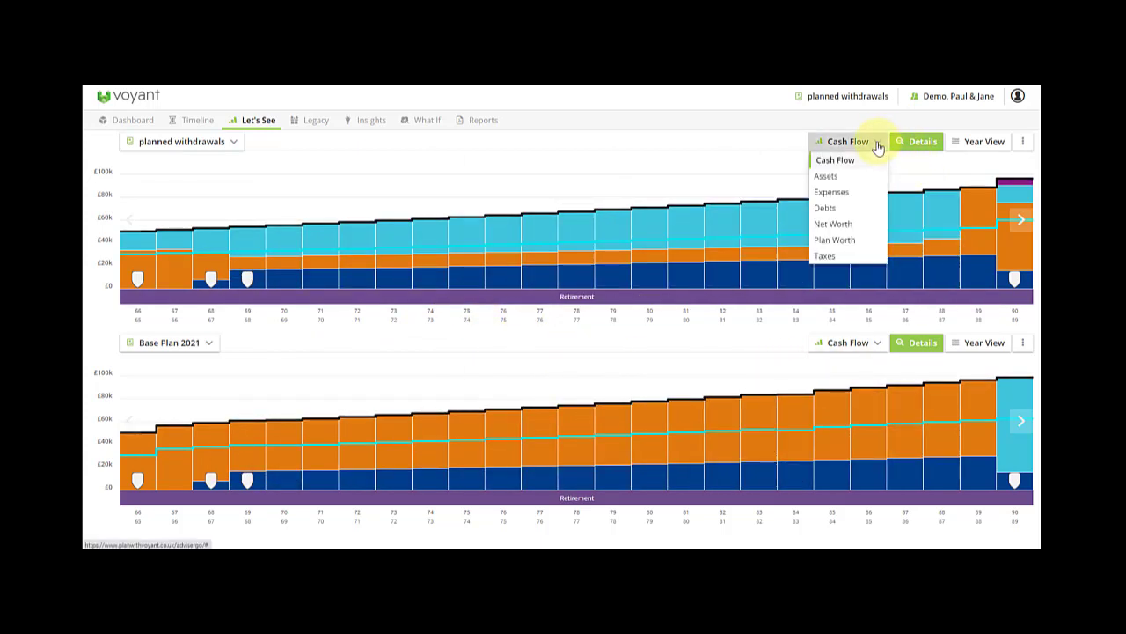
{"action": "left_click", "coordinate": [832, 257]}
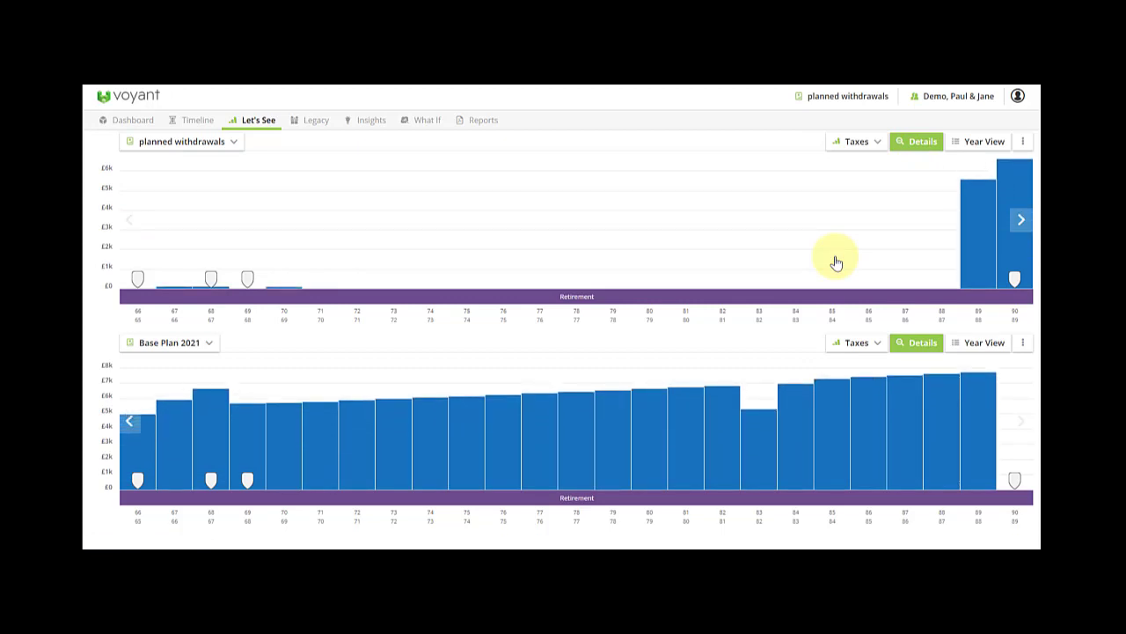
- Compare the two plans' assets without the detailed breakdown and inspect the totals for the final year, 2045
{"action": "left_click", "coordinate": [878, 142]}
{"action": "left_click", "coordinate": [850, 178]}
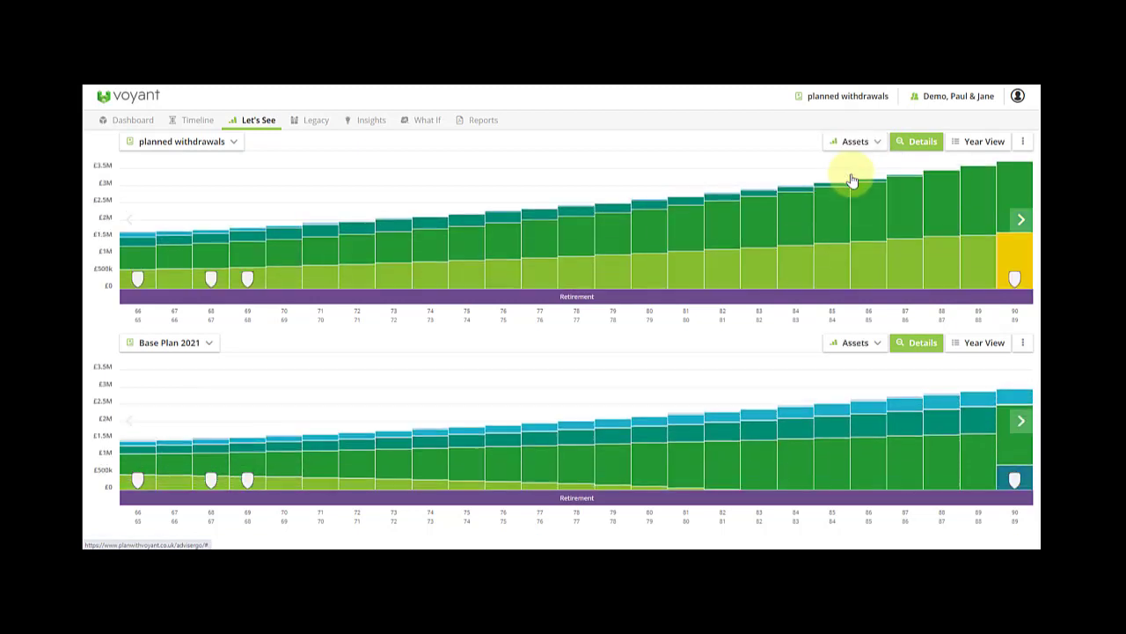
{"action": "left_click", "coordinate": [920, 144]}
{"action": "mouse_move", "coordinate": [1012, 184]}
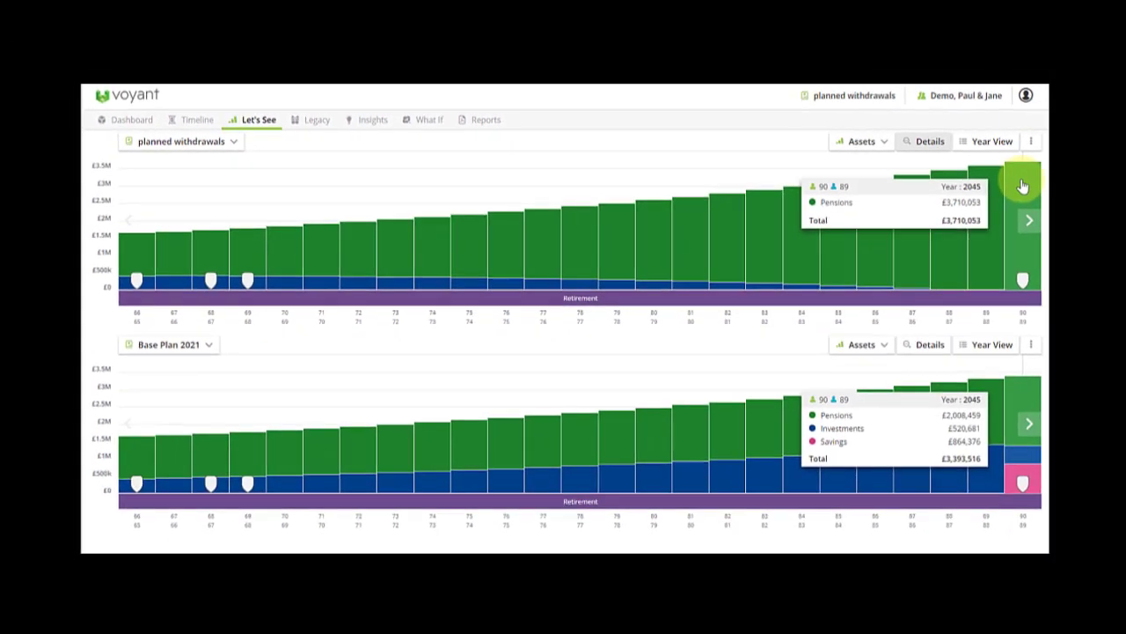
- Return to the dashboard's cash flow chart, list the planned withdrawals and examine the detailed income sources by year
{"action": "left_click", "coordinate": [135, 121]}
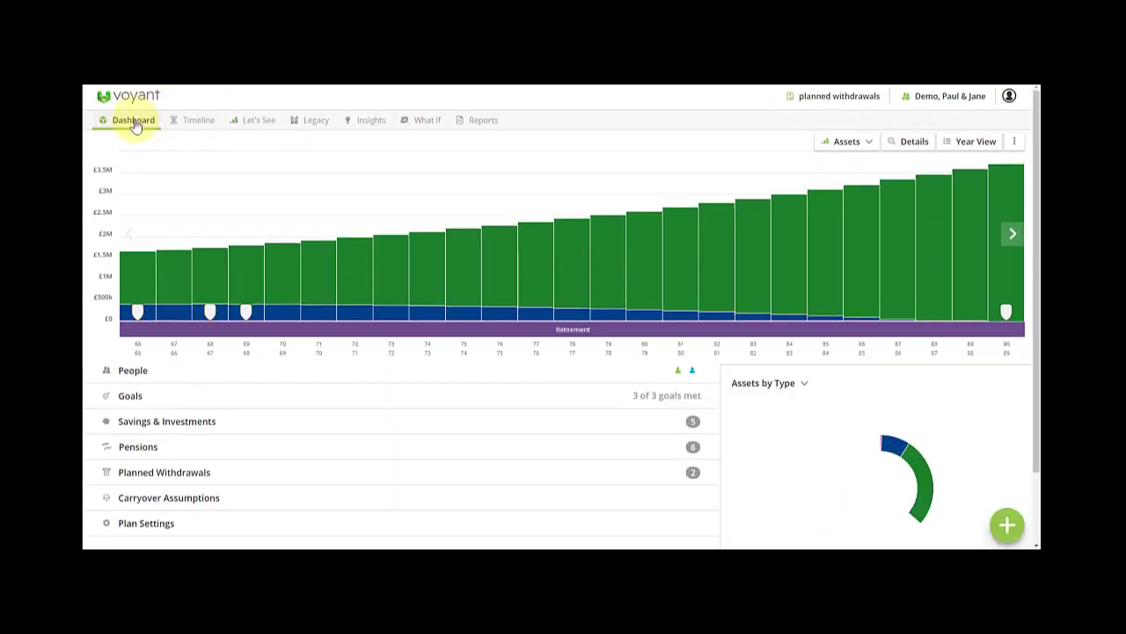
{"action": "left_click", "coordinate": [853, 142]}
{"action": "left_click", "coordinate": [841, 161]}
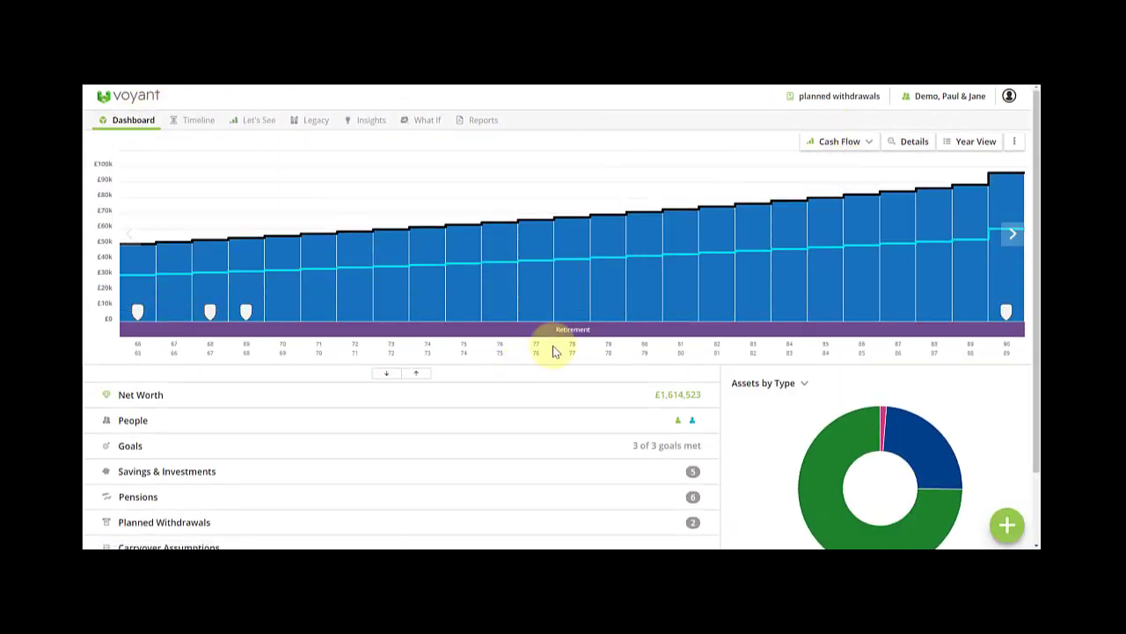
{"action": "scroll", "coordinate": [557, 353], "scroll_direction": "down", "scroll_amount": 1}
{"action": "left_click", "coordinate": [364, 472]}
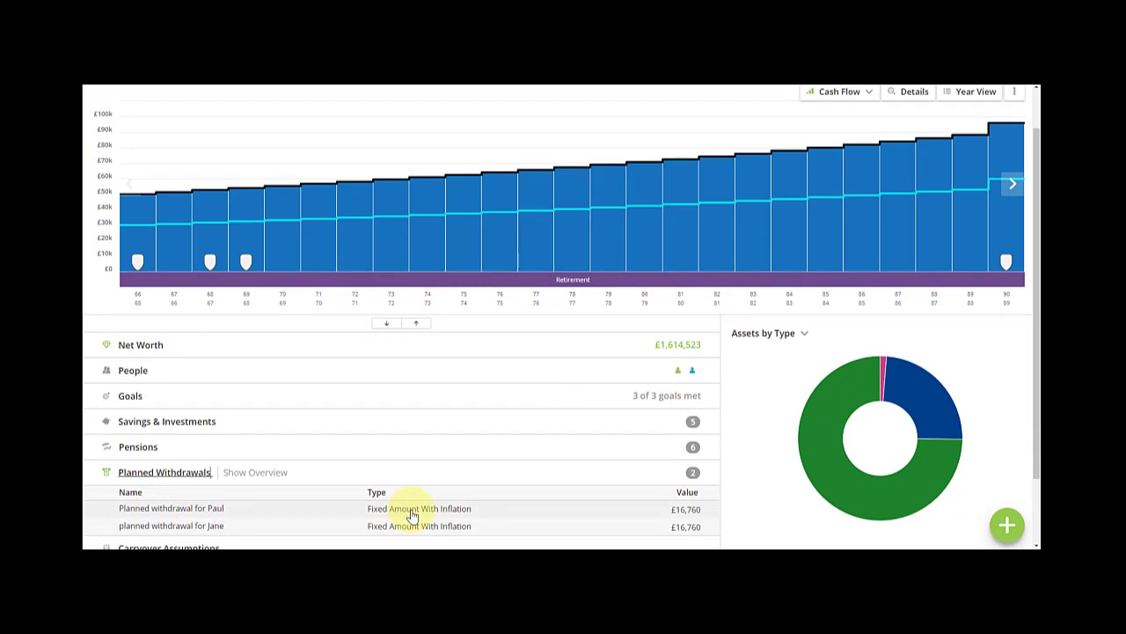
{"action": "left_click", "coordinate": [908, 93]}
{"action": "mouse_move", "coordinate": [244, 264]}
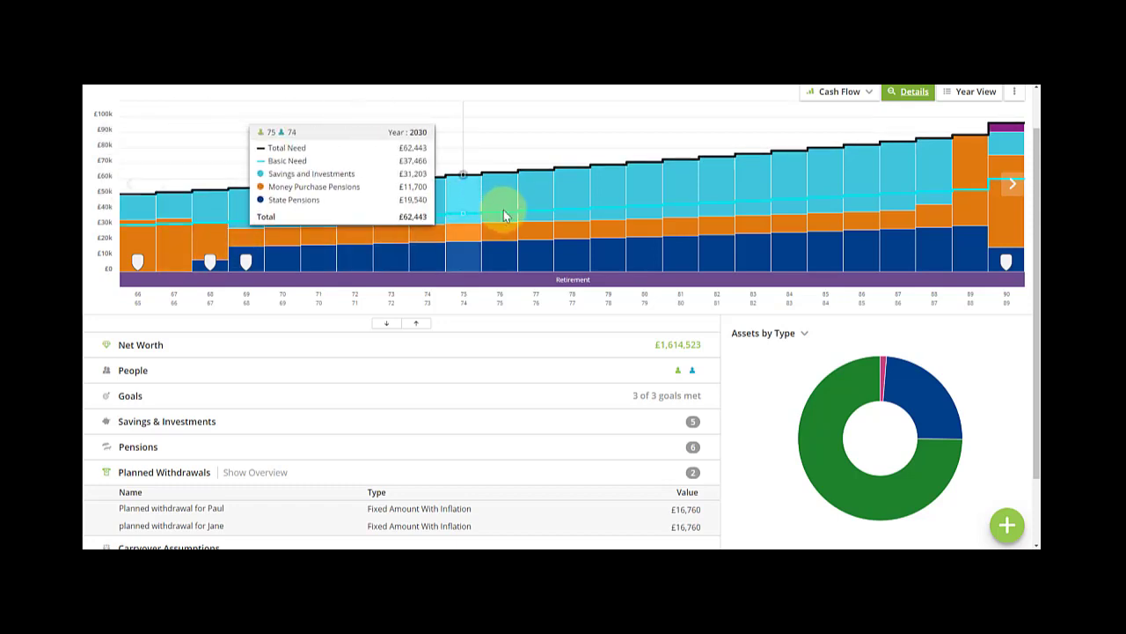
- Inspect the withdrawal limit types available for the Personal Pension, keep As Needed and close the pension without saving
{"action": "left_click", "coordinate": [287, 451]}
{"action": "scroll", "coordinate": [328, 448], "scroll_direction": "down", "scroll_amount": 1}
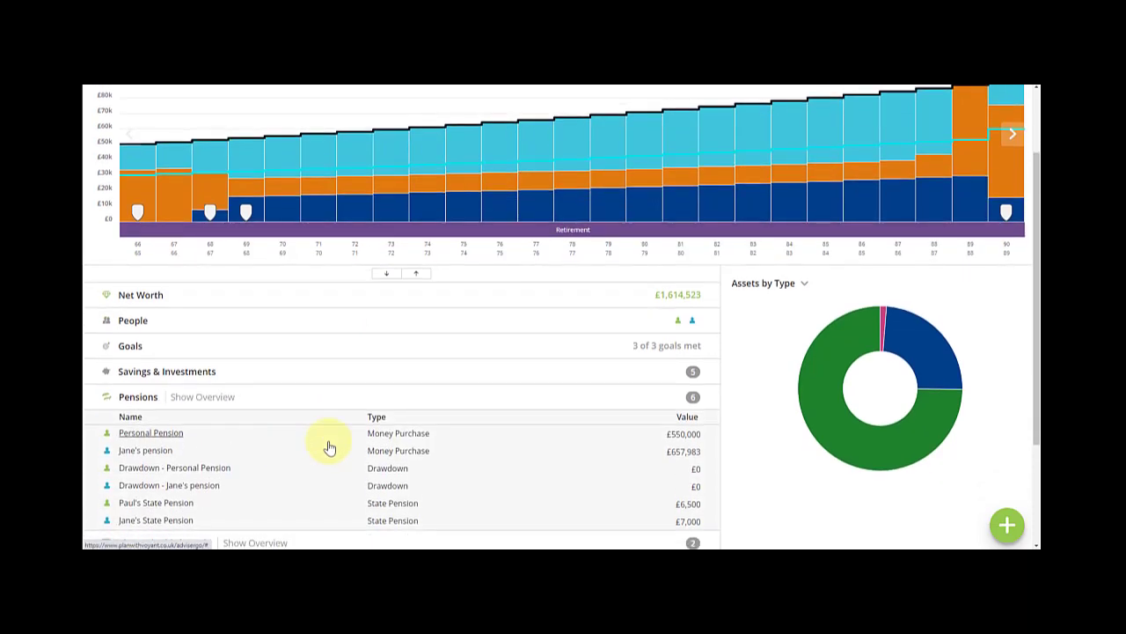
{"action": "left_click", "coordinate": [387, 436]}
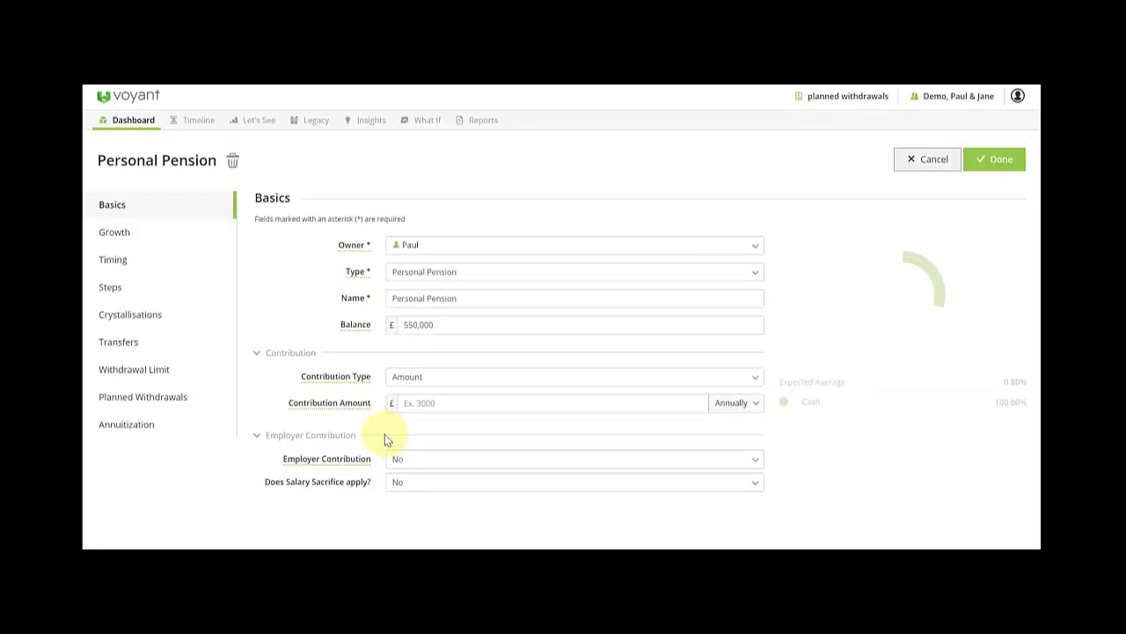
{"action": "left_click", "coordinate": [136, 377]}
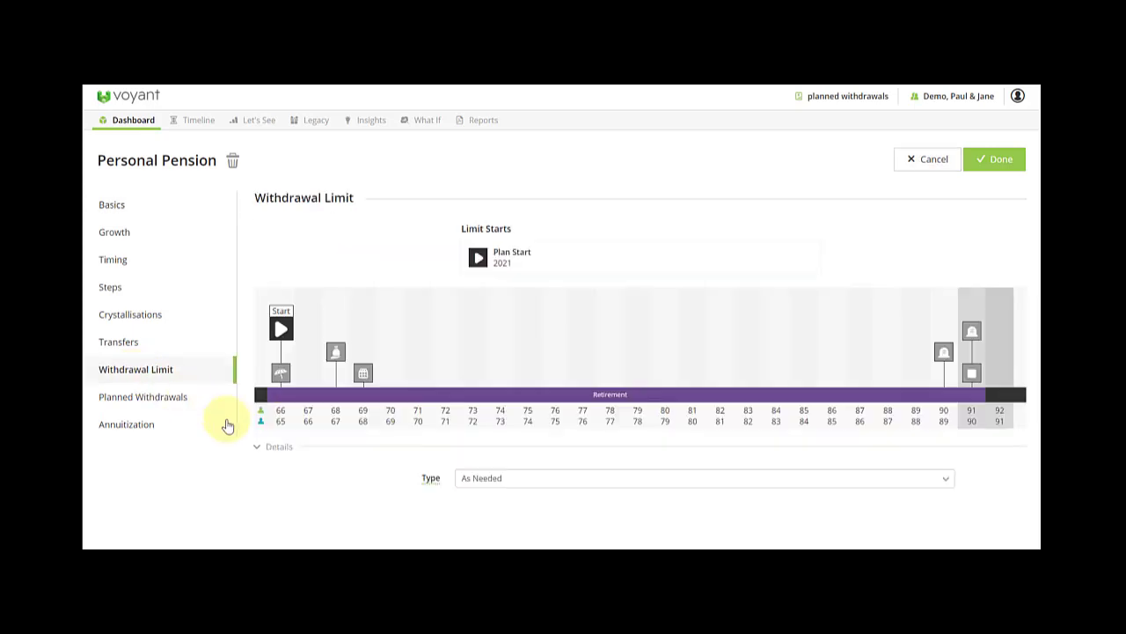
{"action": "left_click", "coordinate": [468, 484]}
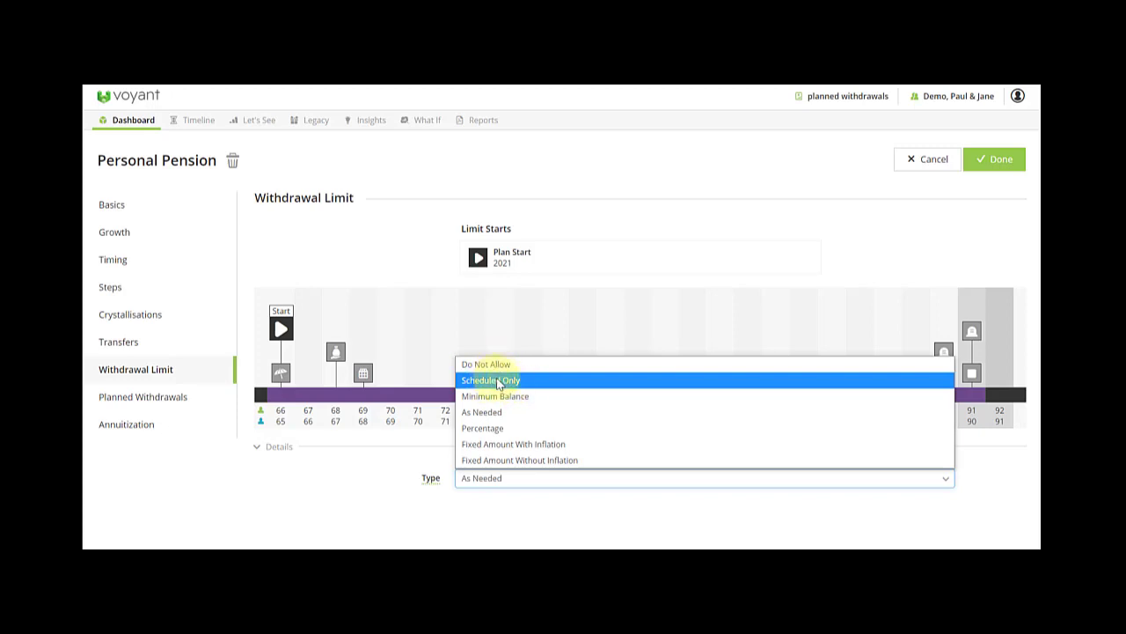
{"action": "left_click", "coordinate": [493, 412]}
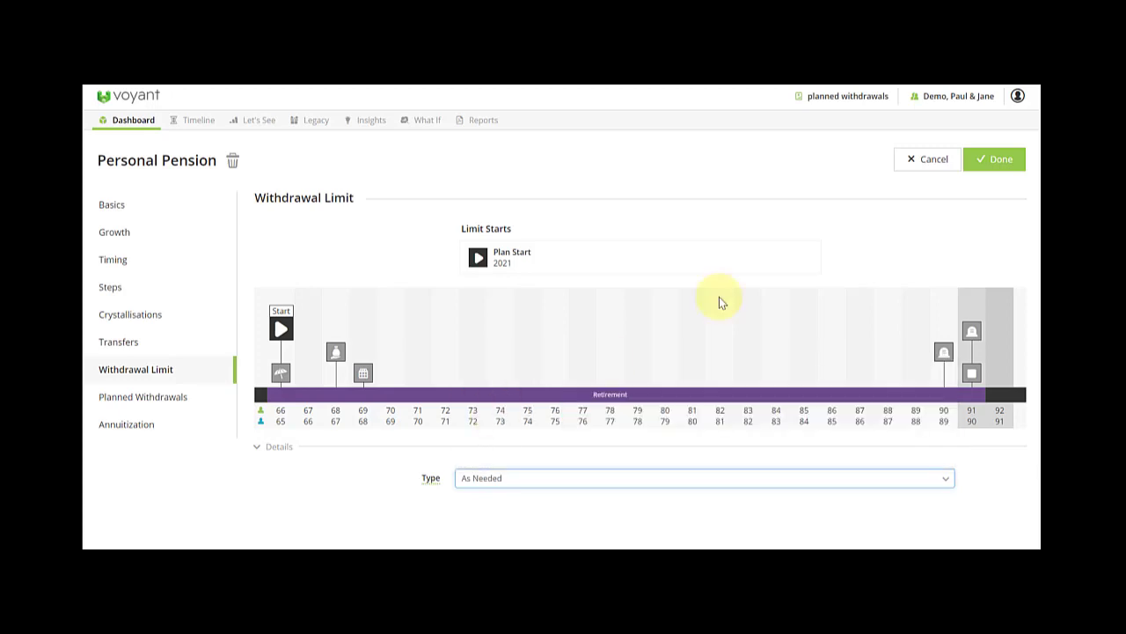
{"action": "left_click", "coordinate": [931, 172]}
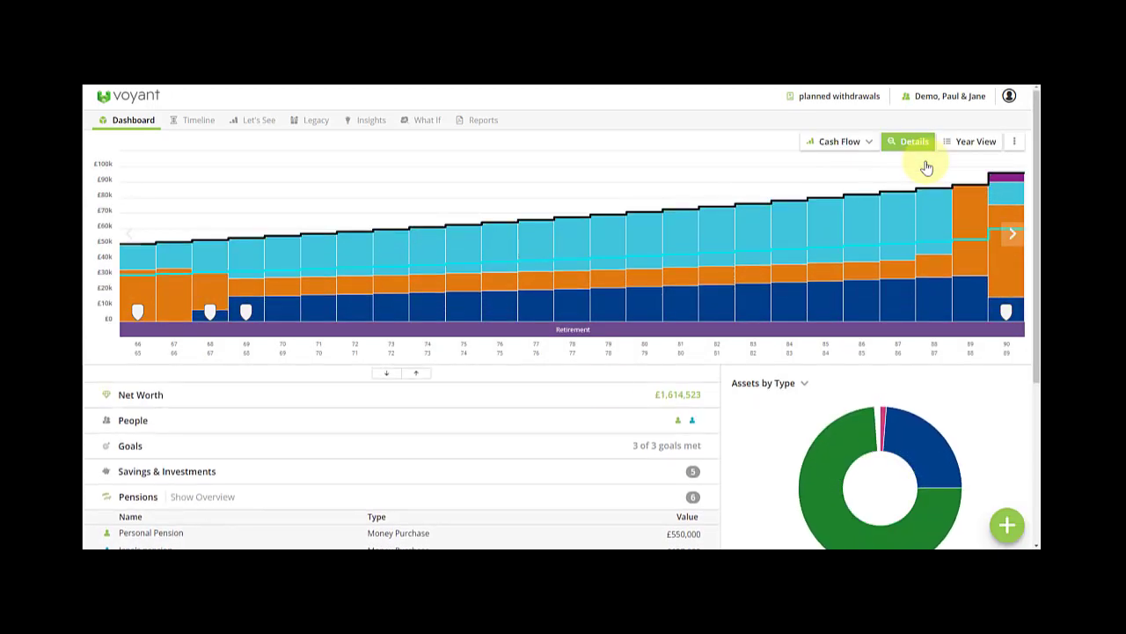
{"action": "mouse_move", "coordinate": [196, 298]}
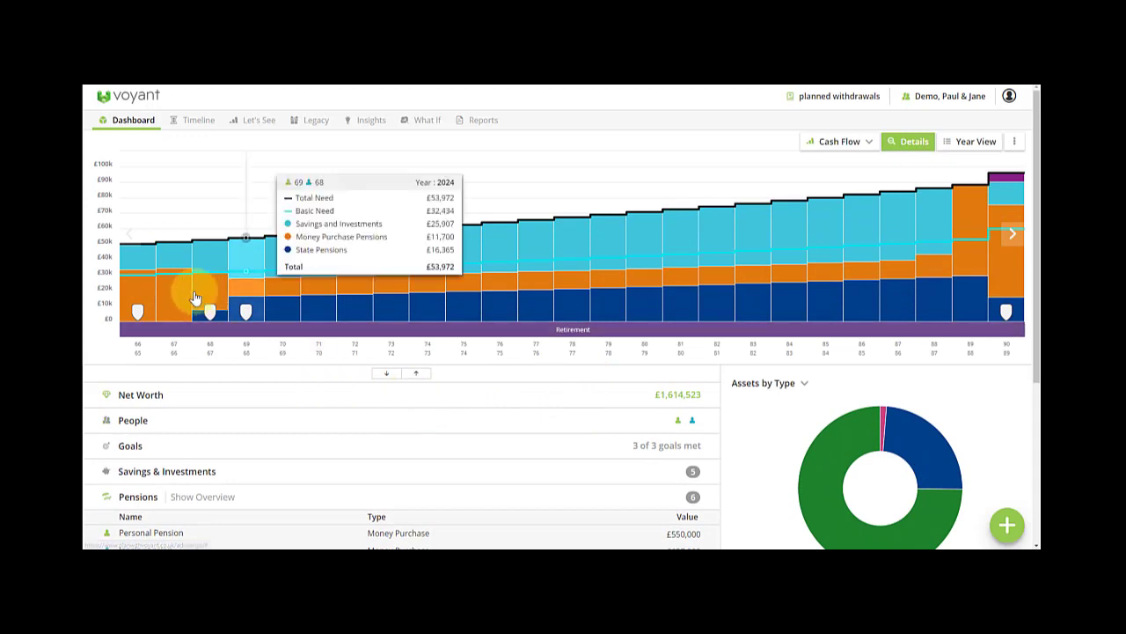